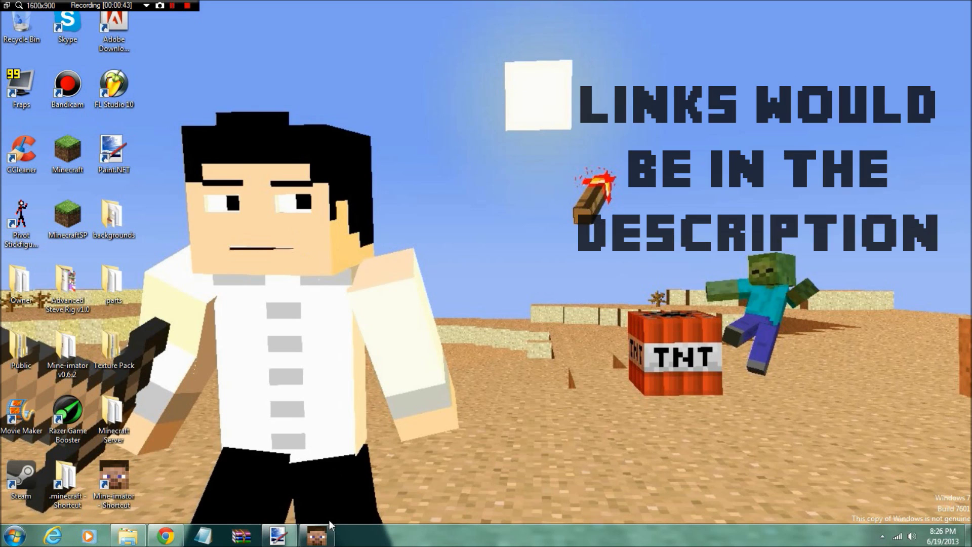
Switch to Mine-imator, dismiss the splash screen, and add a character to the animation.
{"action": "left_click", "coordinate": [317, 535]}
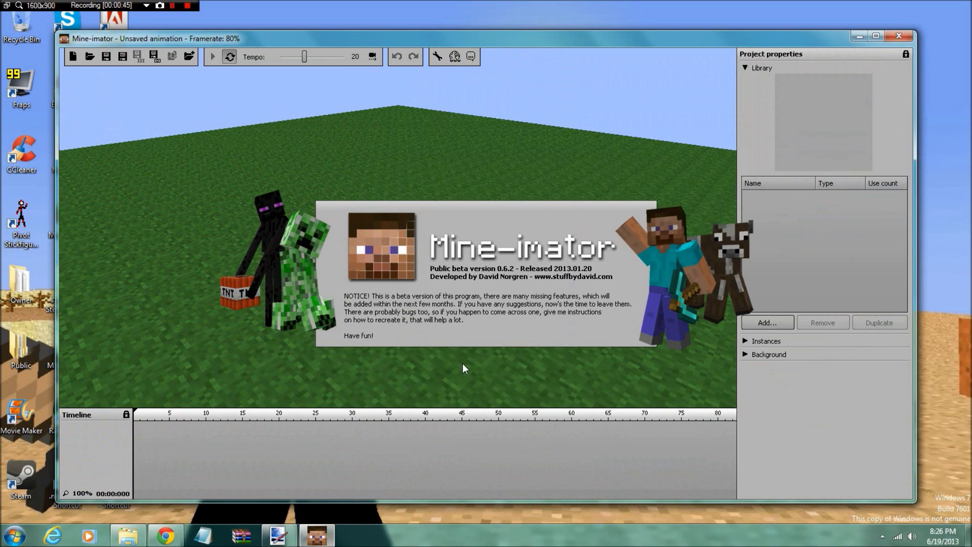
{"action": "left_click", "coordinate": [463, 363]}
{"action": "left_click_drag", "start_coordinate": [398, 228], "coordinate": [336, 175]}
{"action": "left_click_drag", "start_coordinate": [472, 202], "coordinate": [473, 210]}
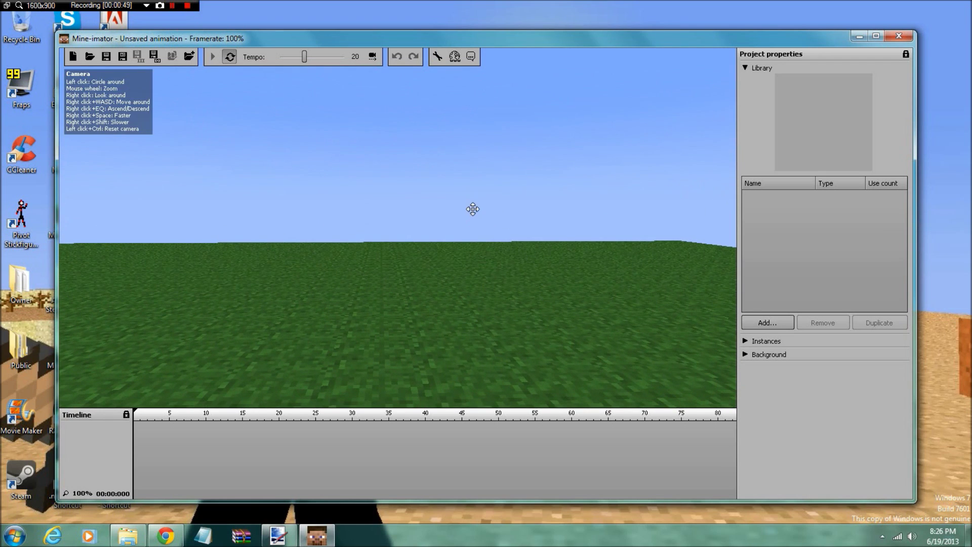
{"action": "left_click", "coordinate": [758, 320]}
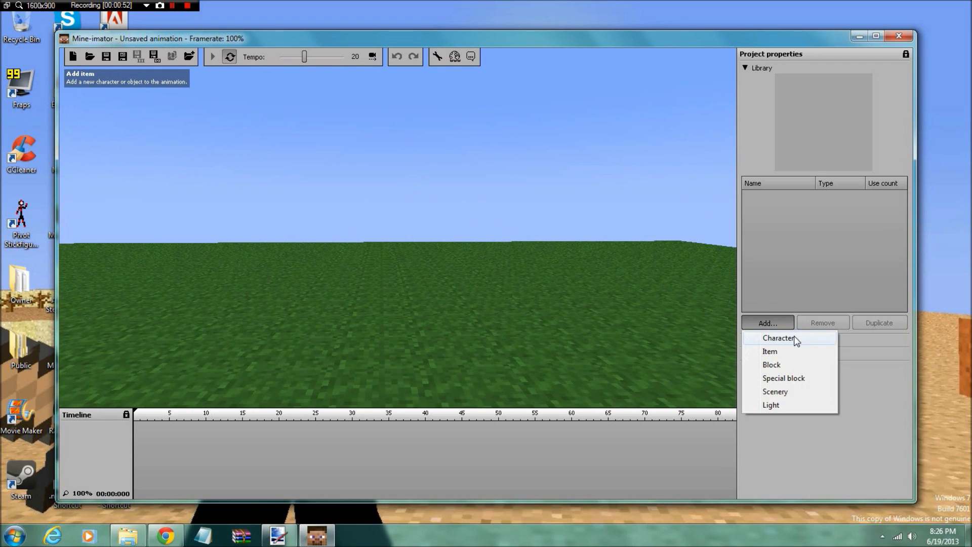
{"action": "left_click", "coordinate": [794, 338]}
Examine the new character from the front at several distances.
{"action": "key", "text": "s"}
{"action": "key", "text": "w"}
{"action": "key", "text": "d"}
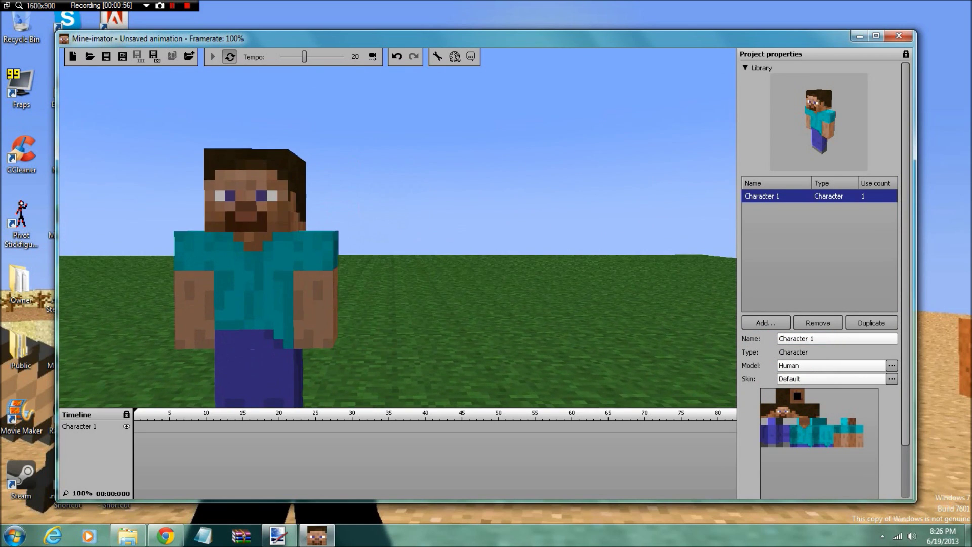
{"action": "key", "text": "a"}
{"action": "key", "text": "s"}
{"action": "key", "text": "d"}
{"action": "key", "text": "a"}
{"action": "key", "text": "w"}
{"action": "right_click", "coordinate": [491, 191]}
Expand the project's background settings and hide the ground.
{"action": "left_click_drag", "start_coordinate": [904, 285], "coordinate": [903, 414]}
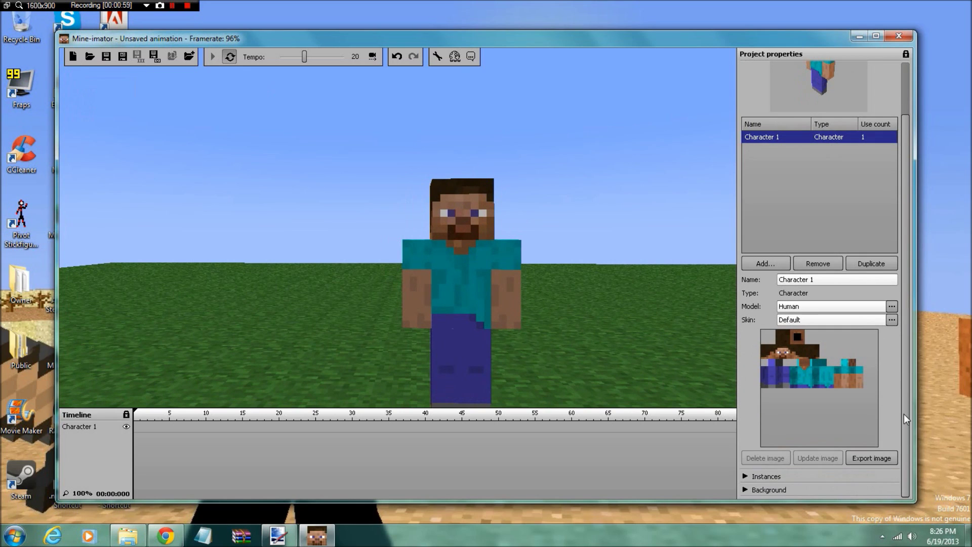
{"action": "left_click", "coordinate": [745, 490]}
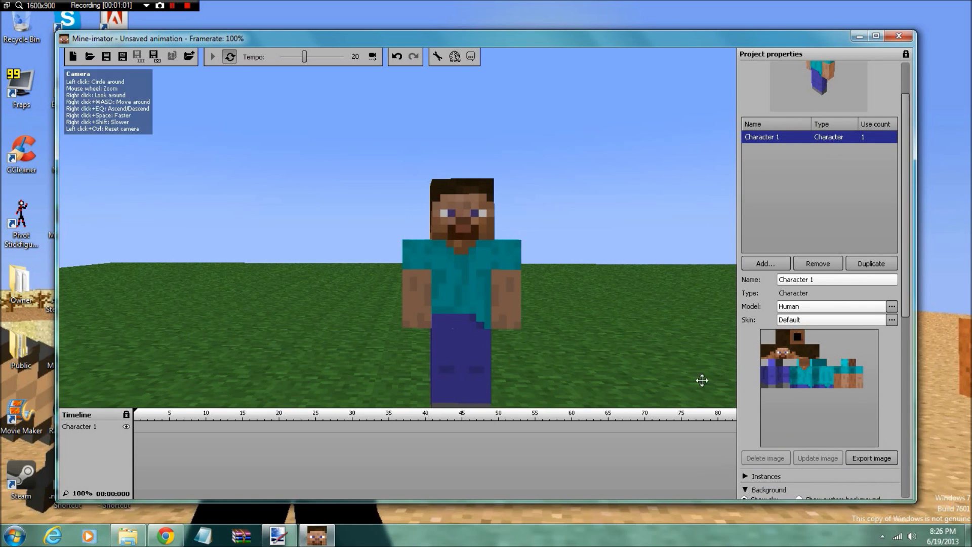
{"action": "left_click_drag", "start_coordinate": [905, 308], "coordinate": [907, 408]}
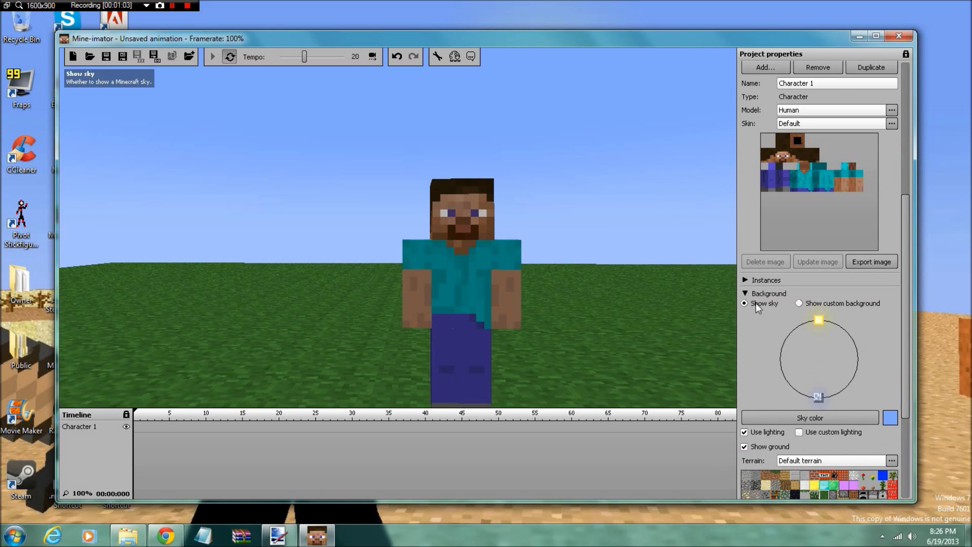
{"action": "left_click", "coordinate": [744, 447]}
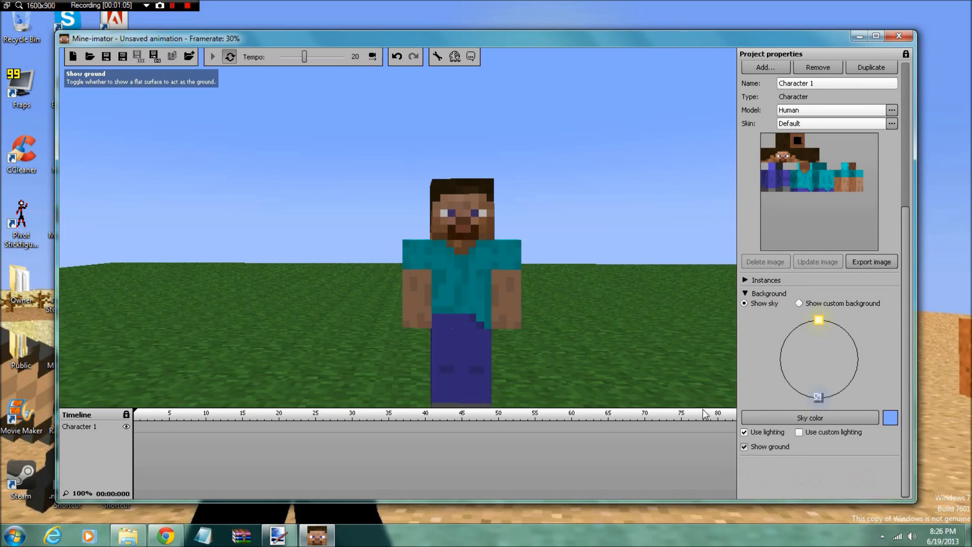
Inspect the character's head and upper body against the plain sky without the ground.
{"action": "key", "text": "w"}
{"action": "key", "text": "s"}
{"action": "key", "text": "w"}
{"action": "key", "text": "s"}
{"action": "key", "text": "w"}
{"action": "key", "text": "d"}
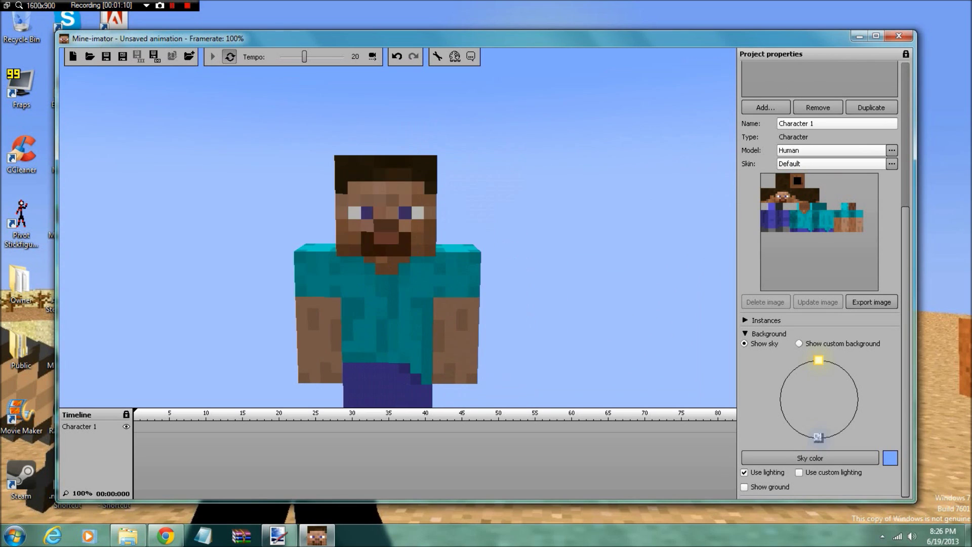
{"action": "key", "text": "d"}
{"action": "key", "text": "a"}
{"action": "left_click_drag", "start_coordinate": [538, 288], "coordinate": [543, 286]}
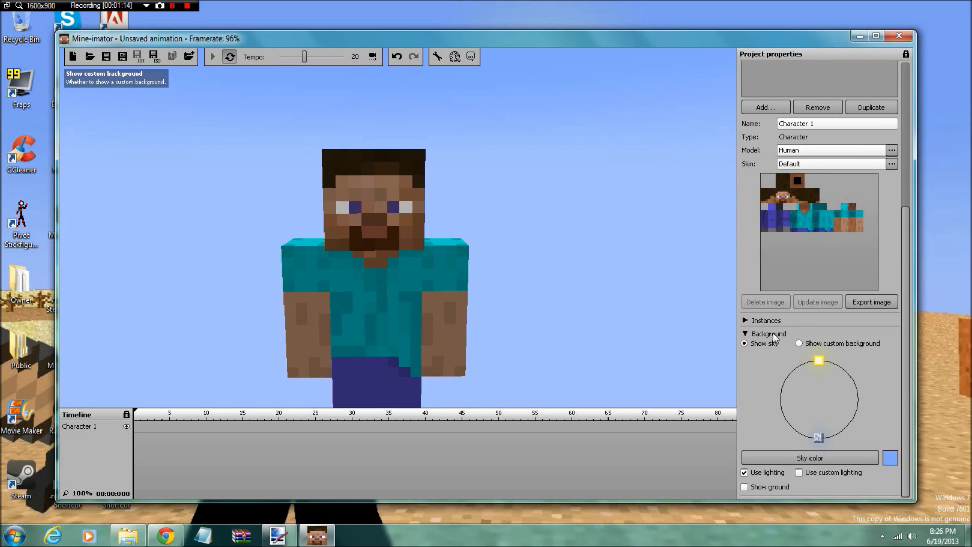
{"action": "right_click", "coordinate": [672, 284]}
{"action": "key", "text": "d"}
{"action": "key", "text": "a"}
{"action": "key", "text": "d"}
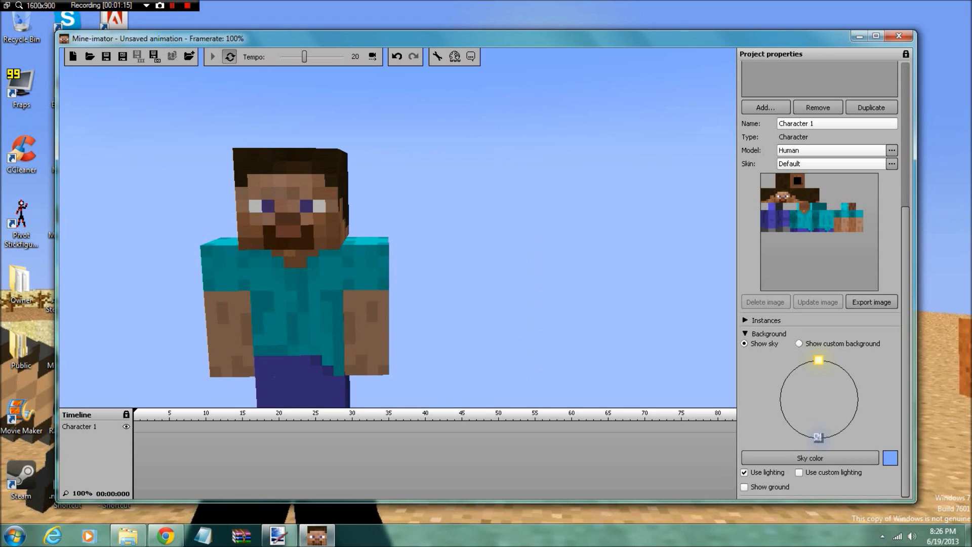
Change the scene from the sky to a custom background and check the character against it.
{"action": "left_click", "coordinate": [799, 344]}
{"action": "right_click", "coordinate": [661, 328]}
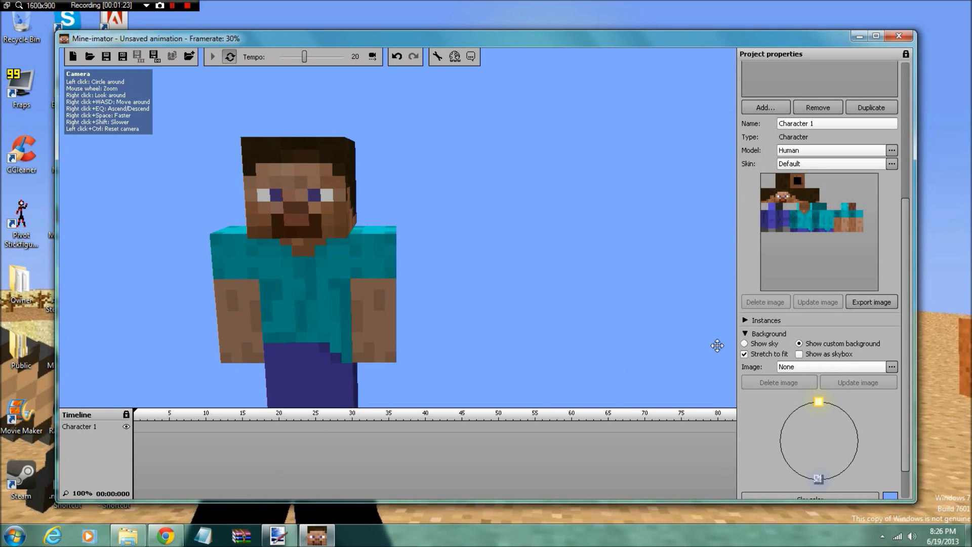
{"action": "right_click", "coordinate": [573, 272]}
{"action": "key", "text": "s"}
{"action": "key", "text": "w"}
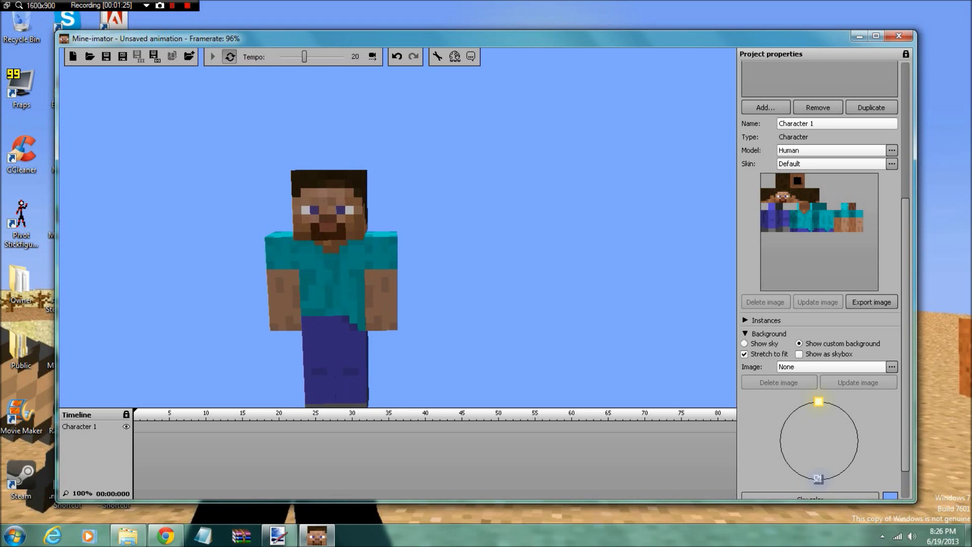
{"action": "key", "text": "w"}
{"action": "key", "text": "d"}
{"action": "key", "text": "s"}
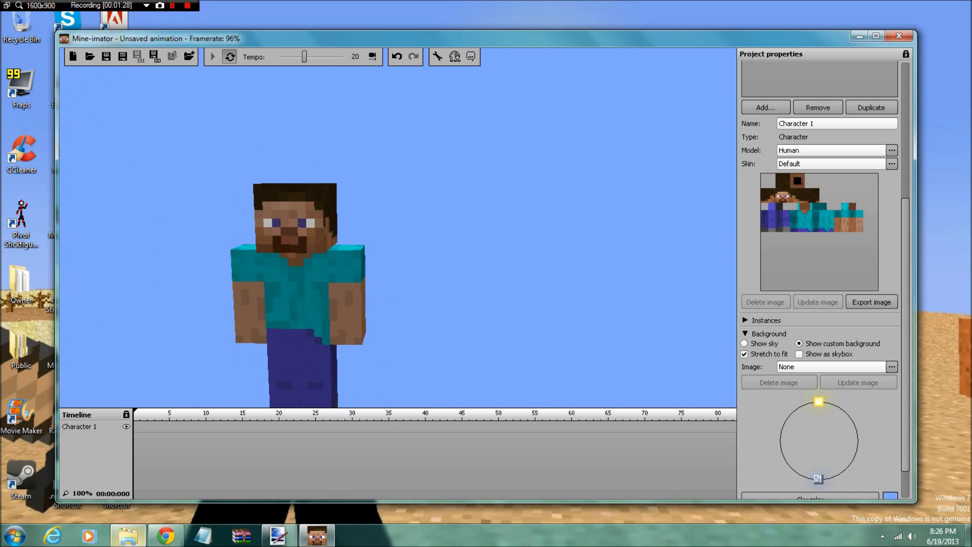
{"action": "right_click", "coordinate": [538, 249]}
{"action": "key", "text": "a"}
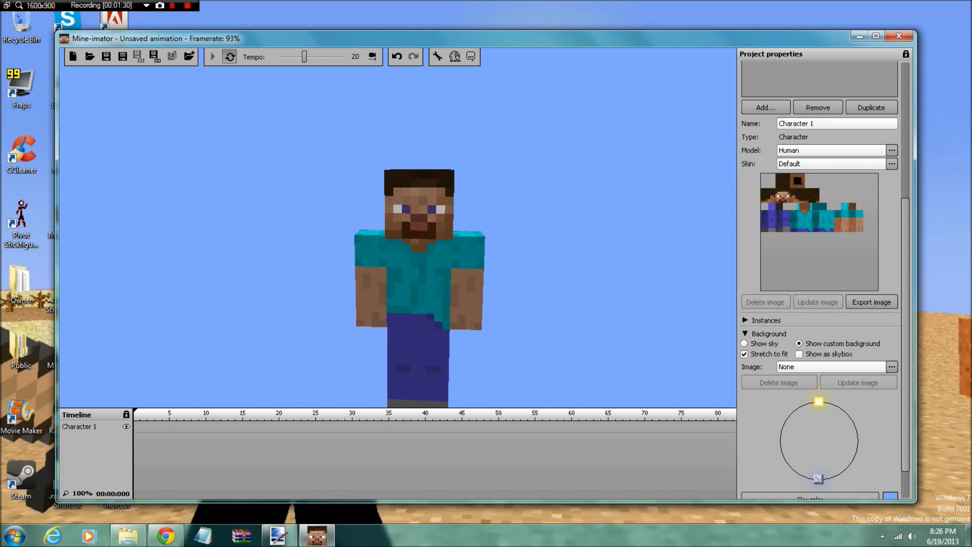
{"action": "key", "text": "w"}
{"action": "key", "text": "s"}
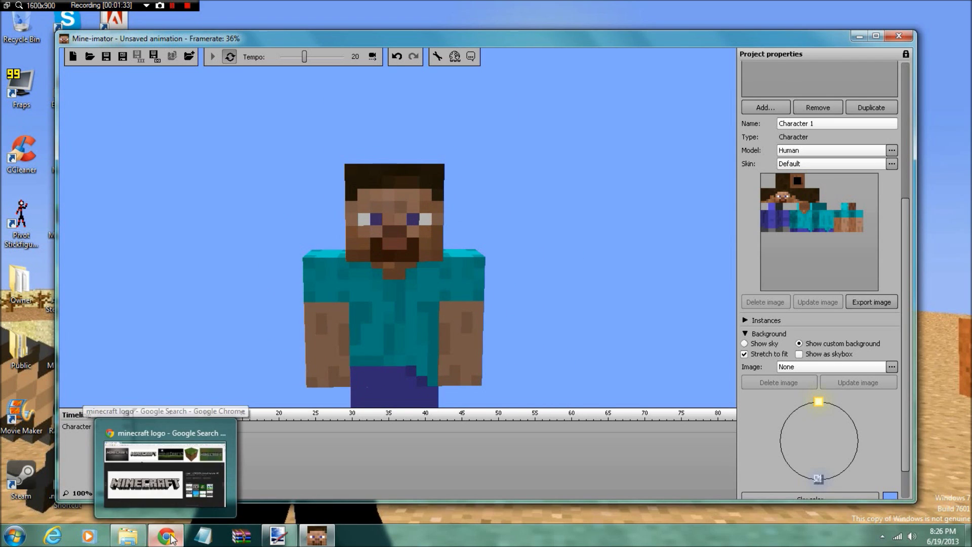
Switch to Chrome and search Google Images in a new tab for "minecraft survival games".
{"action": "left_click", "coordinate": [173, 471]}
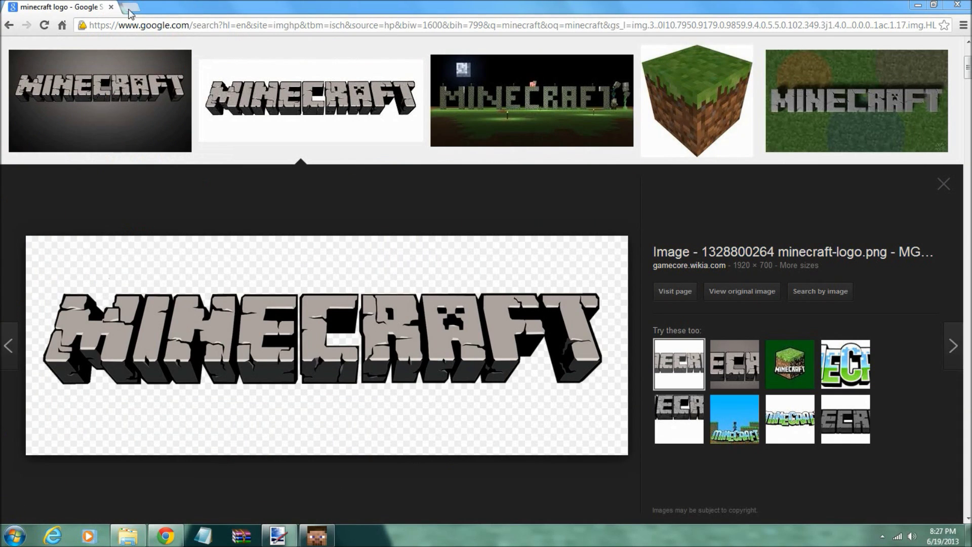
{"action": "left_click", "coordinate": [130, 8]}
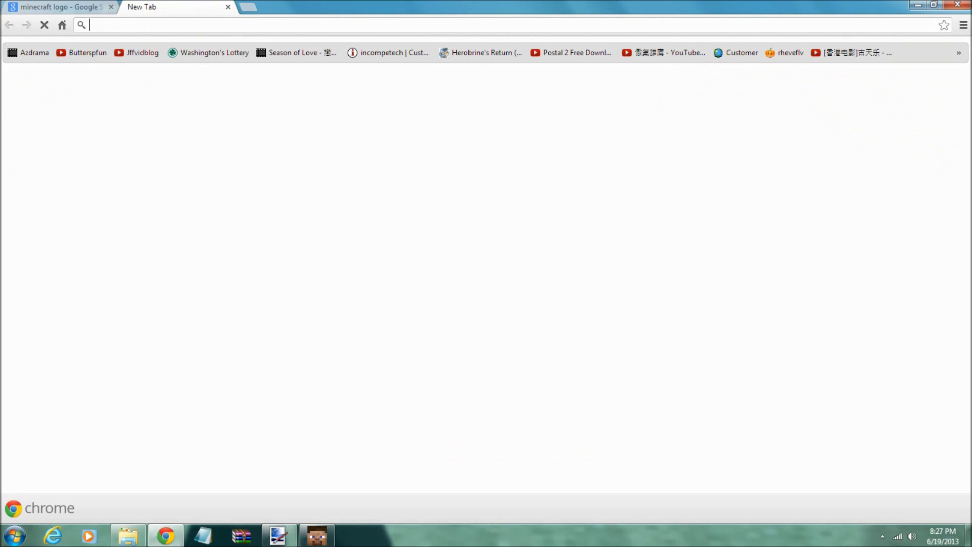
{"action": "type", "text": "go"}
{"action": "key", "text": "Return"}
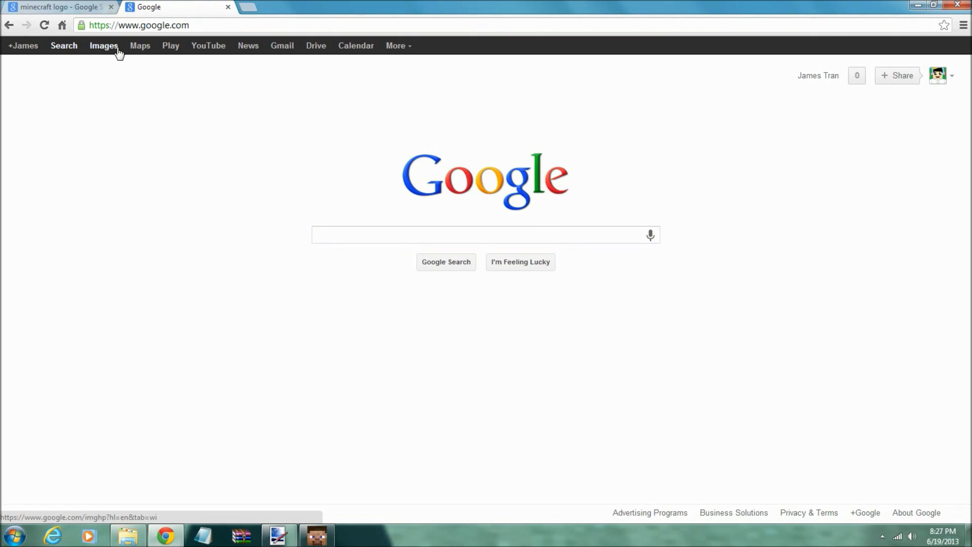
{"action": "left_click", "coordinate": [119, 48]}
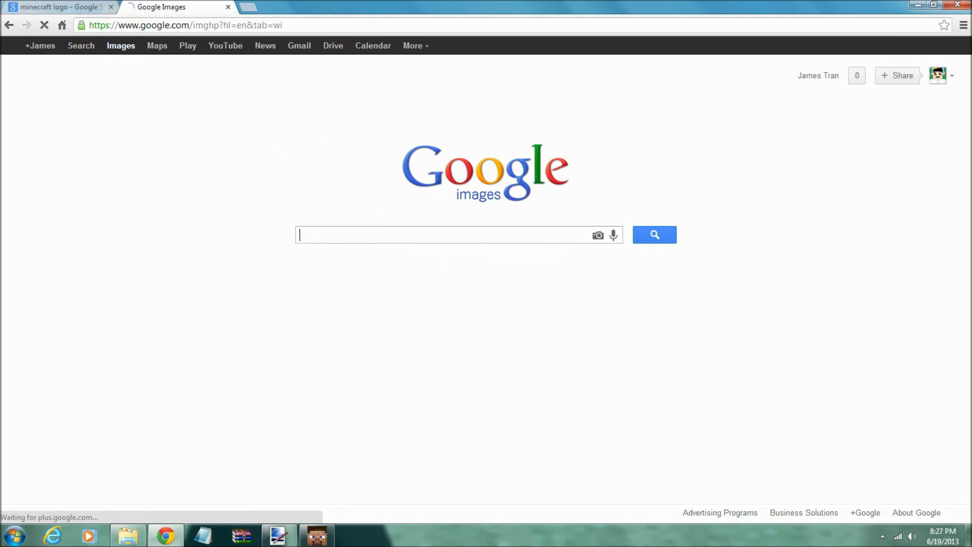
{"action": "type", "text": "minecraft surv"}
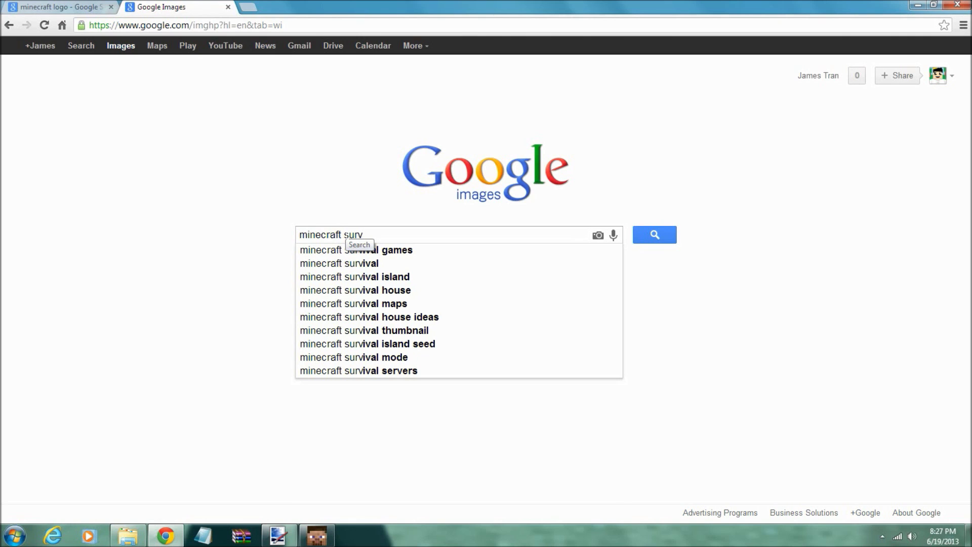
{"action": "key", "text": "Down"}
{"action": "key", "text": "Return"}
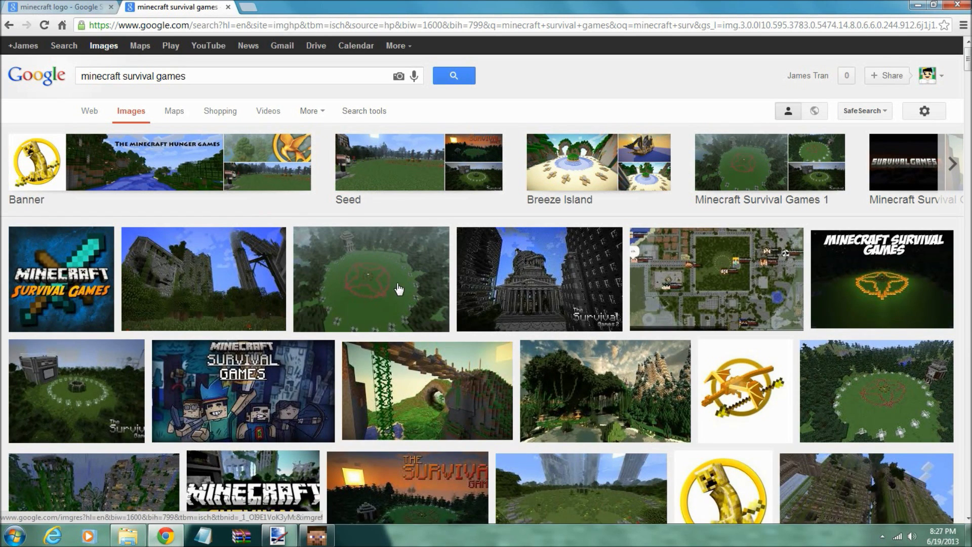
Try to open the original version of the green arena image with the red circle, and return to the search results.
{"action": "left_click", "coordinate": [439, 292]}
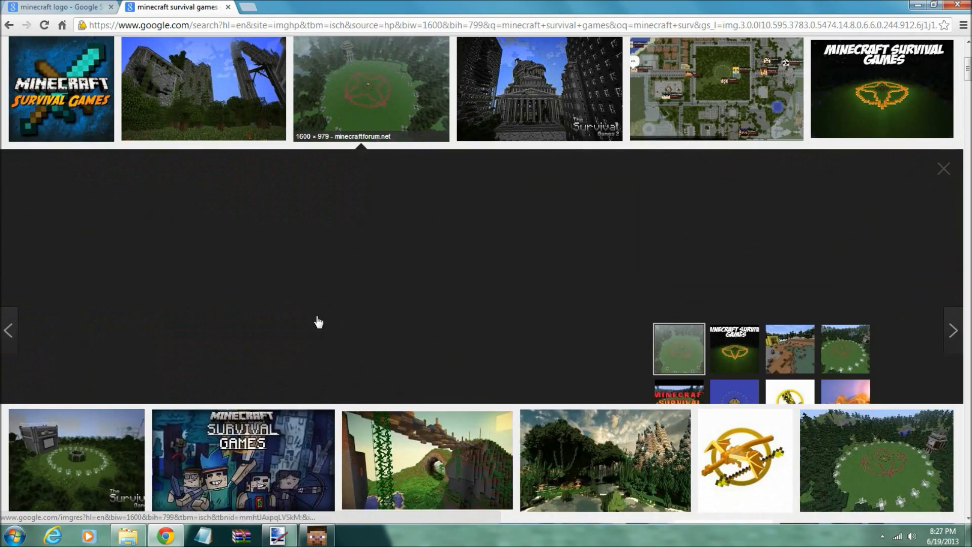
{"action": "left_click", "coordinate": [416, 122]}
{"action": "left_click", "coordinate": [417, 122]}
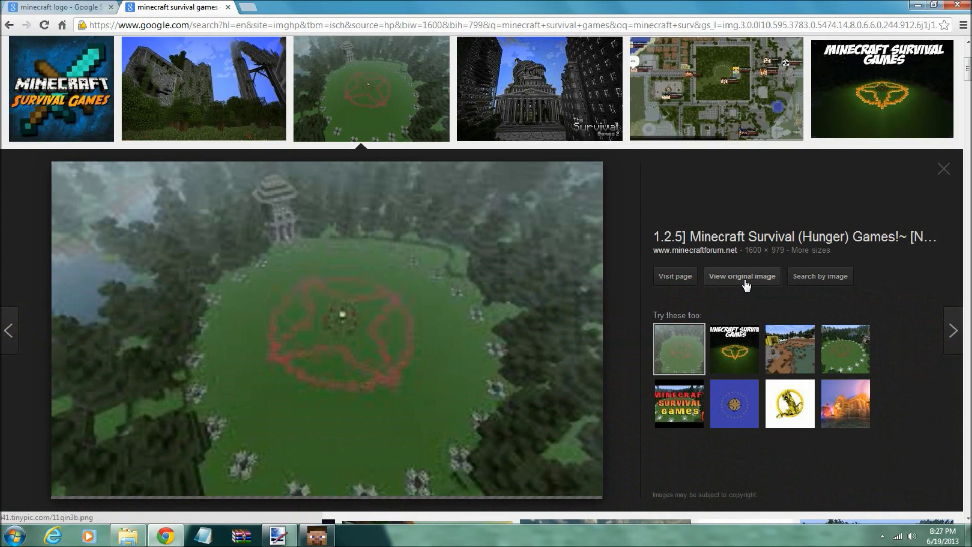
{"action": "left_click", "coordinate": [454, 278]}
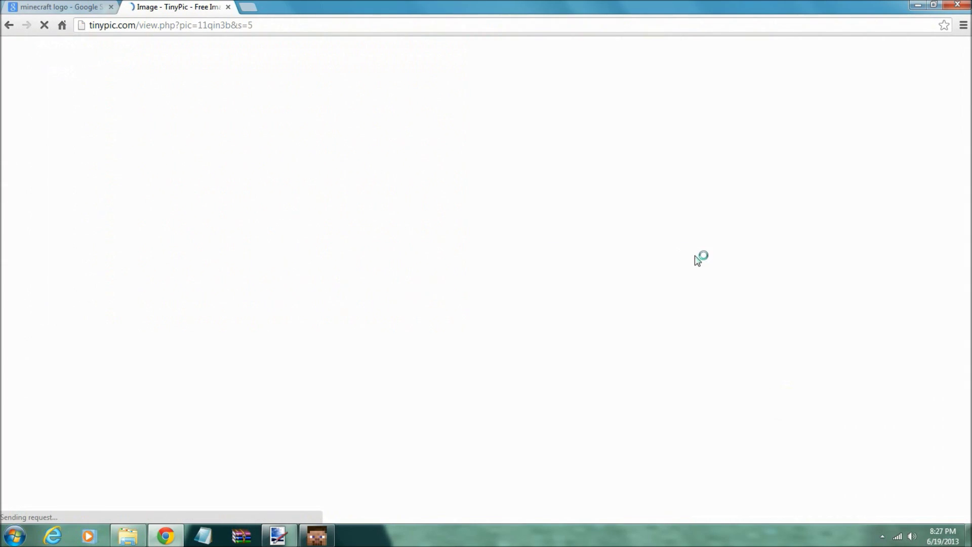
{"action": "left_click", "coordinate": [9, 26]}
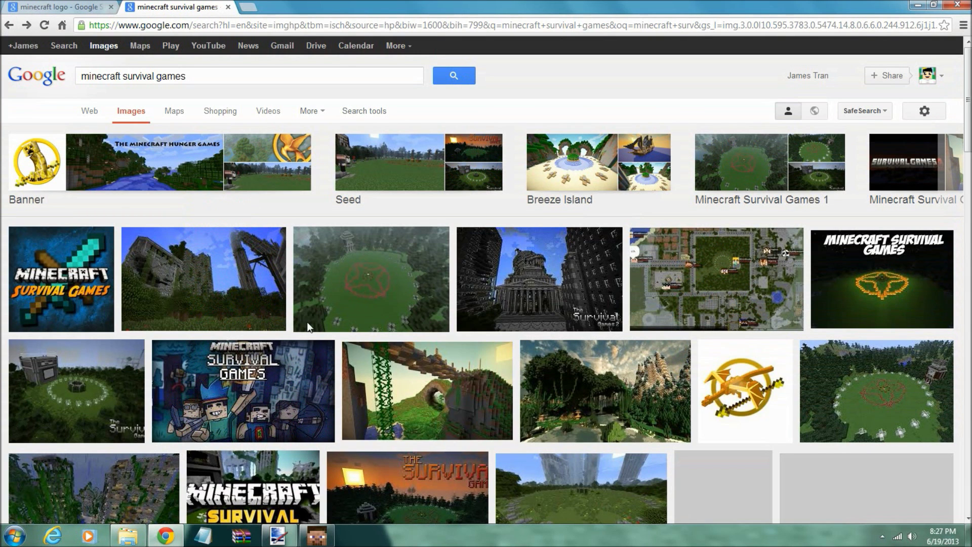
Preview the green arena image with the red circle and save it to the Desktop as the PNG image 11qin3b.
{"action": "left_click", "coordinate": [389, 281]}
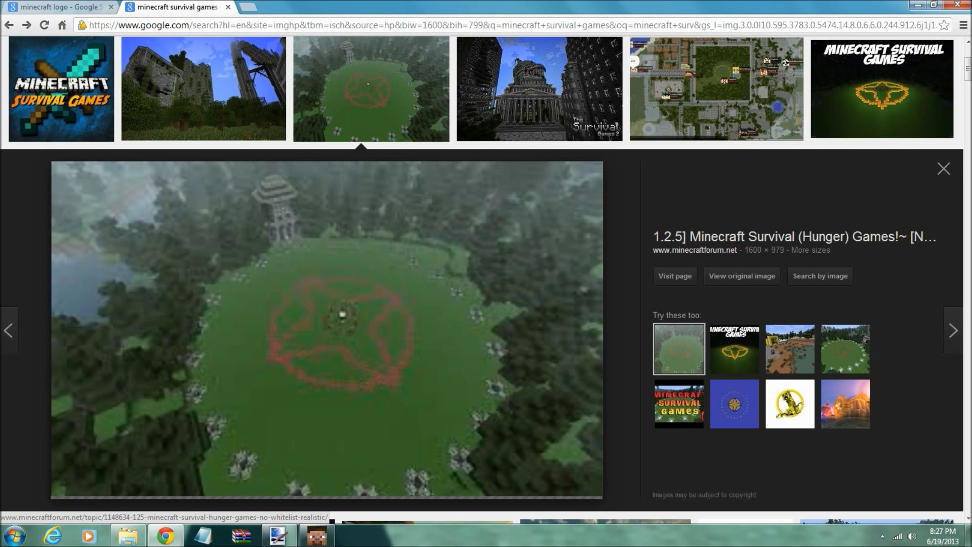
{"action": "mouse_move", "coordinate": [968, 87]}
{"action": "left_mouse_down"}
{"action": "mouse_move", "coordinate": [969, 105]}
{"action": "mouse_move", "coordinate": [969, 78]}
{"action": "left_mouse_up"}
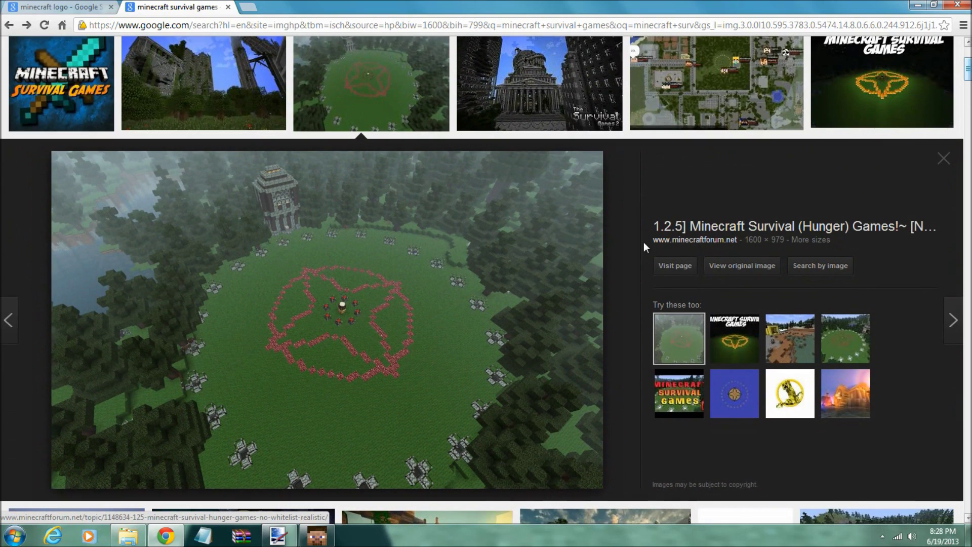
{"action": "right_click", "coordinate": [502, 210]}
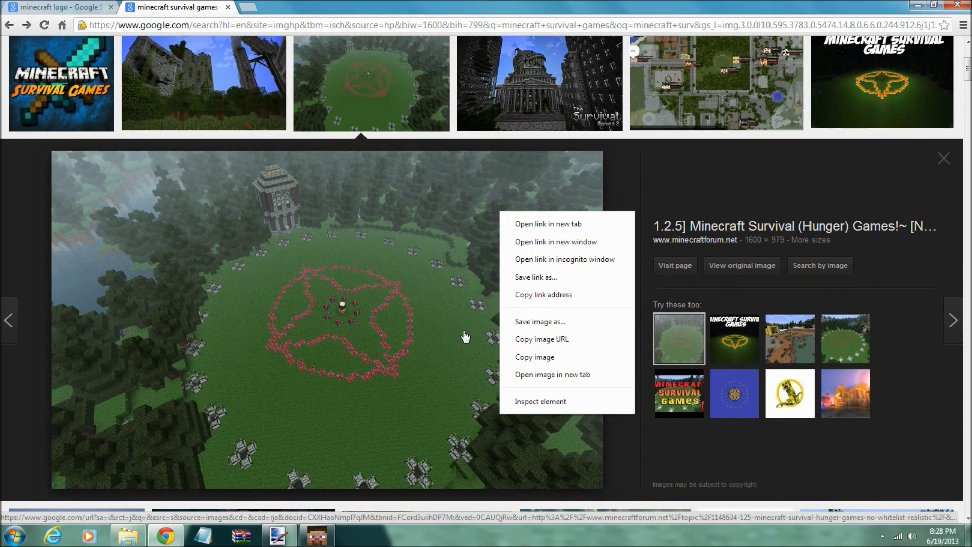
{"action": "left_click", "coordinate": [547, 323]}
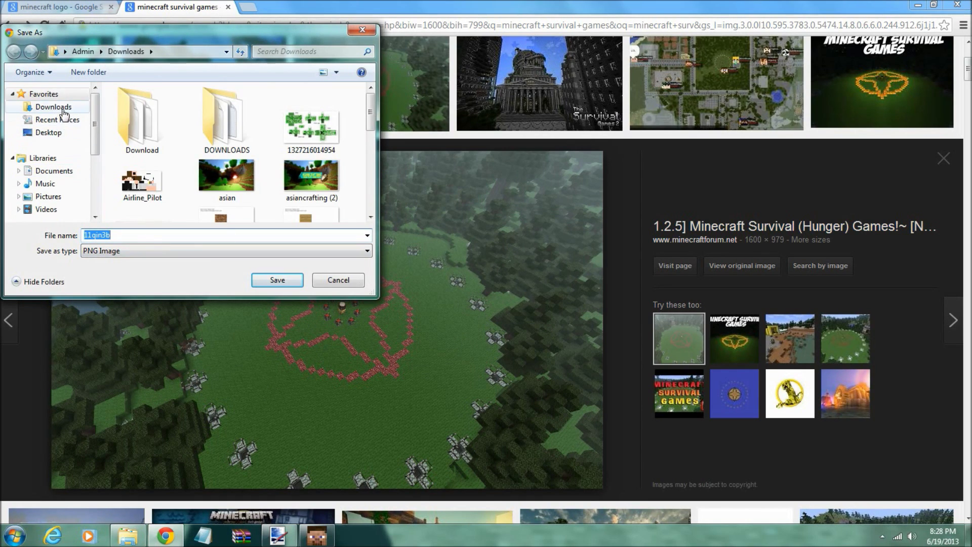
{"action": "left_click", "coordinate": [51, 132]}
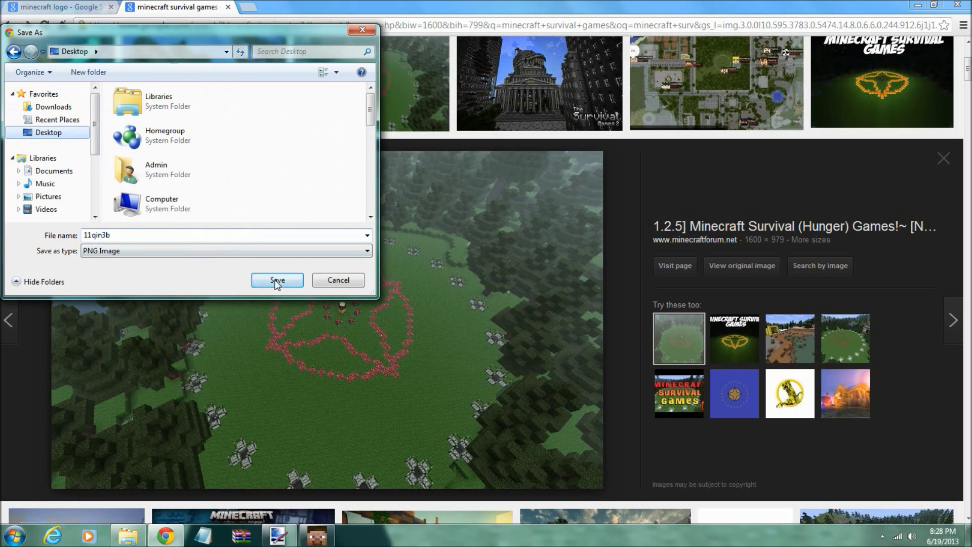
{"action": "left_click", "coordinate": [277, 280]}
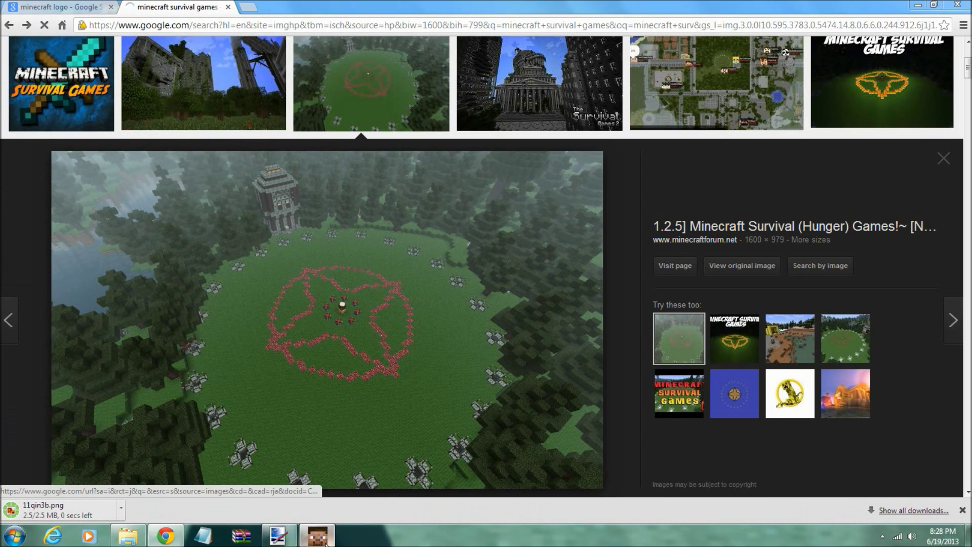
Switch to Mine-imator and load 11qin3b.png from the Desktop as the custom background image.
{"action": "left_click", "coordinate": [324, 539]}
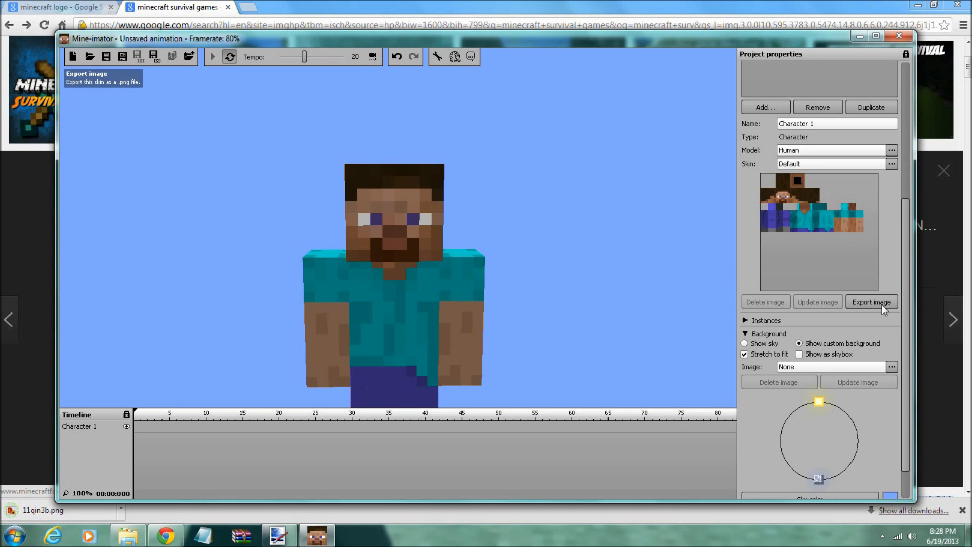
{"action": "left_click_drag", "start_coordinate": [906, 270], "coordinate": [716, 92]}
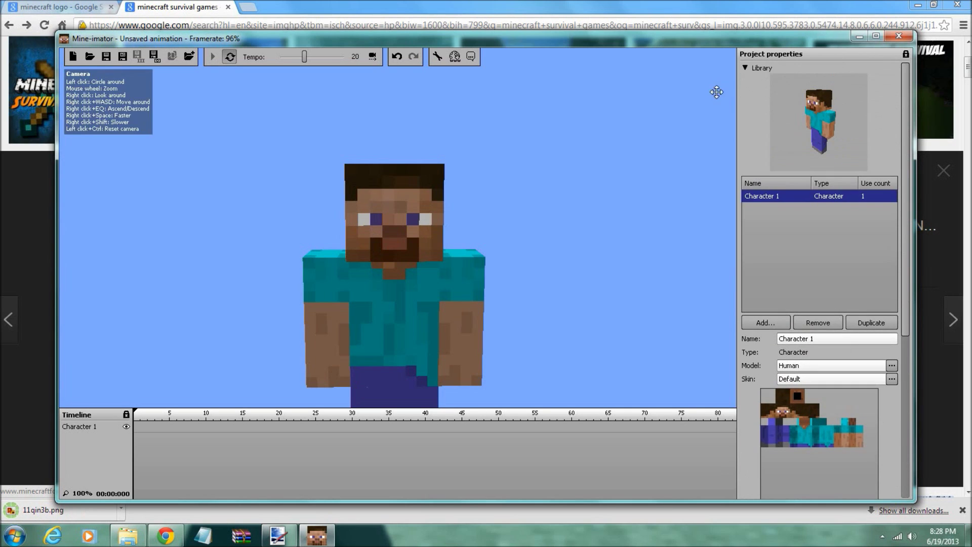
{"action": "left_click", "coordinate": [749, 67]}
{"action": "left_click", "coordinate": [835, 105]}
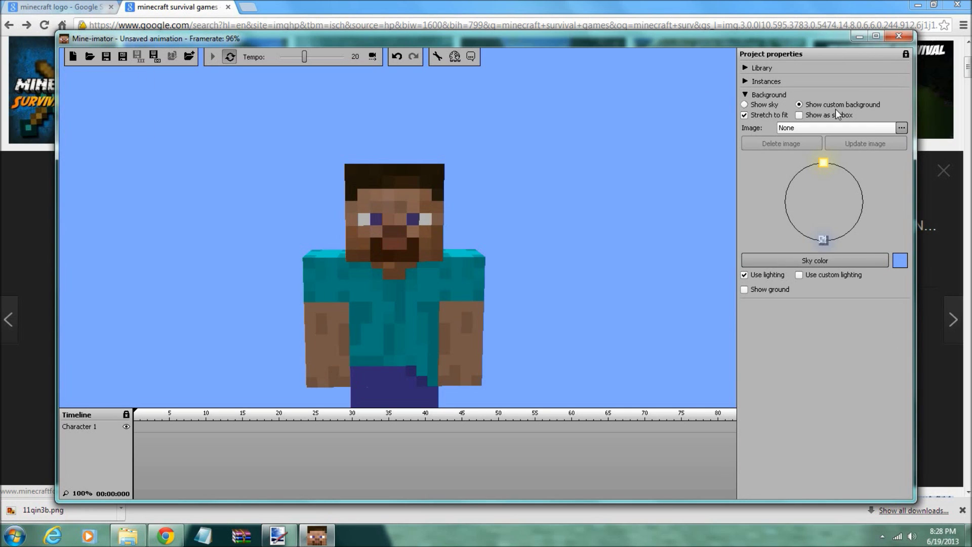
{"action": "left_click", "coordinate": [807, 129]}
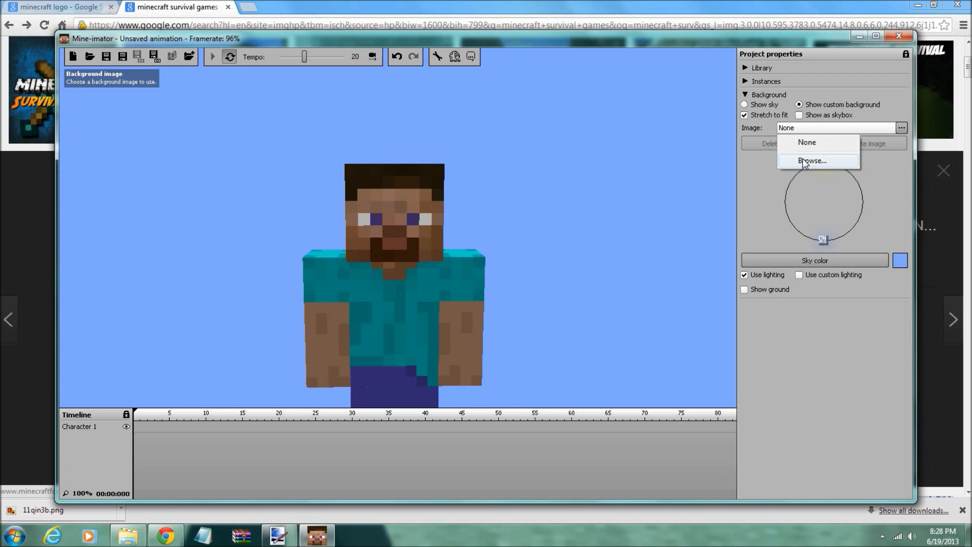
{"action": "left_click", "coordinate": [810, 161]}
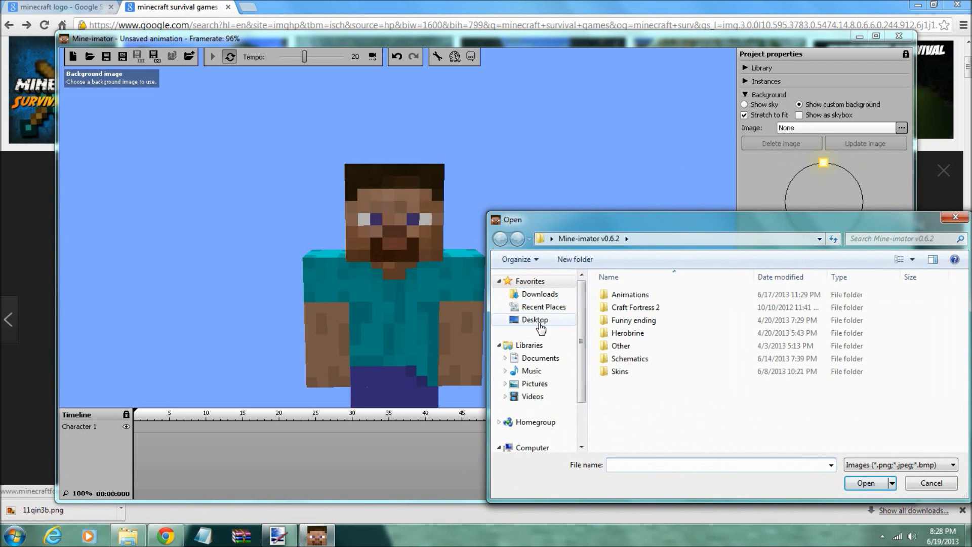
{"action": "left_click", "coordinate": [538, 321]}
{"action": "scroll", "coordinate": [628, 428], "scroll_direction": "down", "scroll_amount": 2}
{"action": "double_click", "coordinate": [628, 433]}
Create a keyframe for Character 1 at the timeline start and raise its right arm to a Y rotation of about -138.
{"action": "left_click_drag", "start_coordinate": [398, 228], "coordinate": [456, 226]}
{"action": "mouse_move", "coordinate": [223, 209]}
{"action": "left_mouse_down"}
{"action": "mouse_move", "coordinate": [215, 205]}
{"action": "mouse_move", "coordinate": [223, 209]}
{"action": "left_mouse_up"}
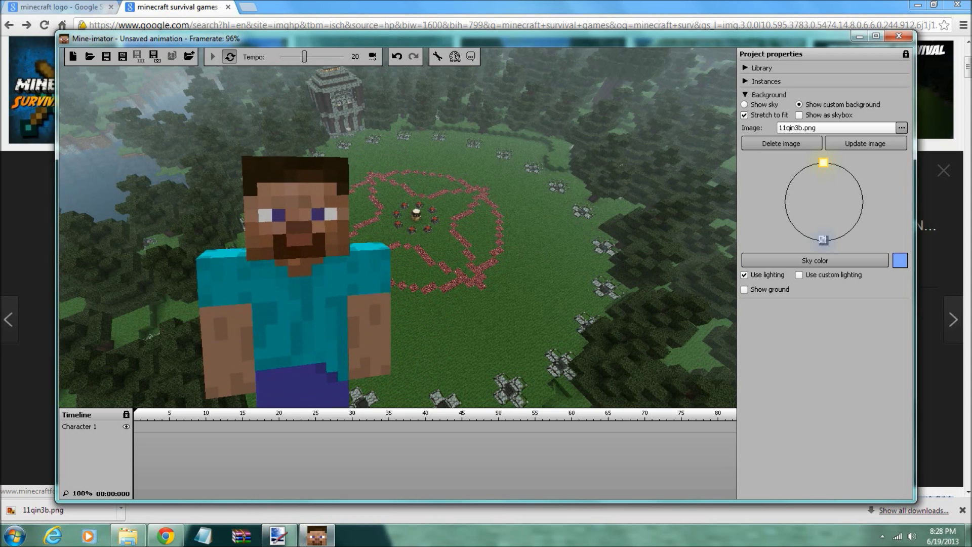
{"action": "left_click", "coordinate": [138, 427]}
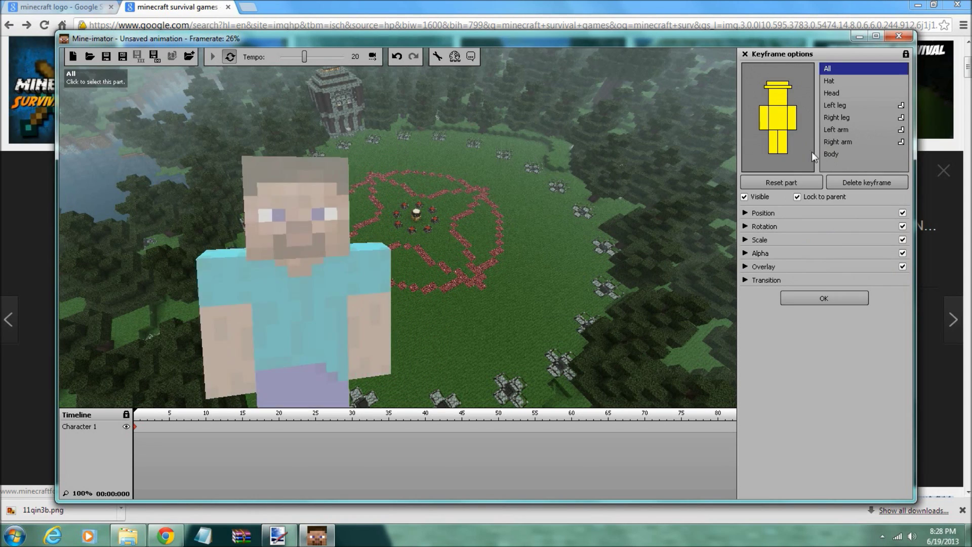
{"action": "left_click", "coordinate": [838, 142]}
{"action": "left_click", "coordinate": [741, 227]}
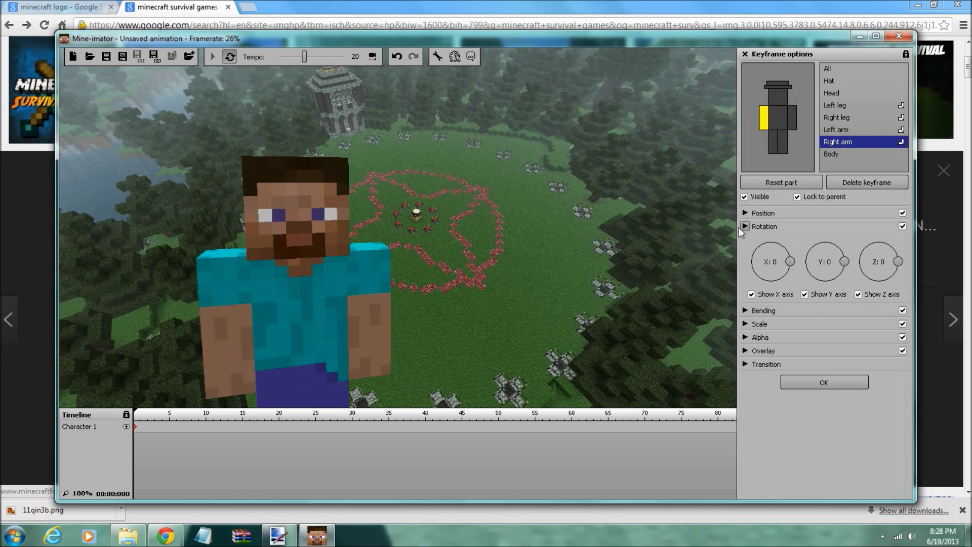
{"action": "left_click_drag", "start_coordinate": [276, 276], "coordinate": [230, 310]}
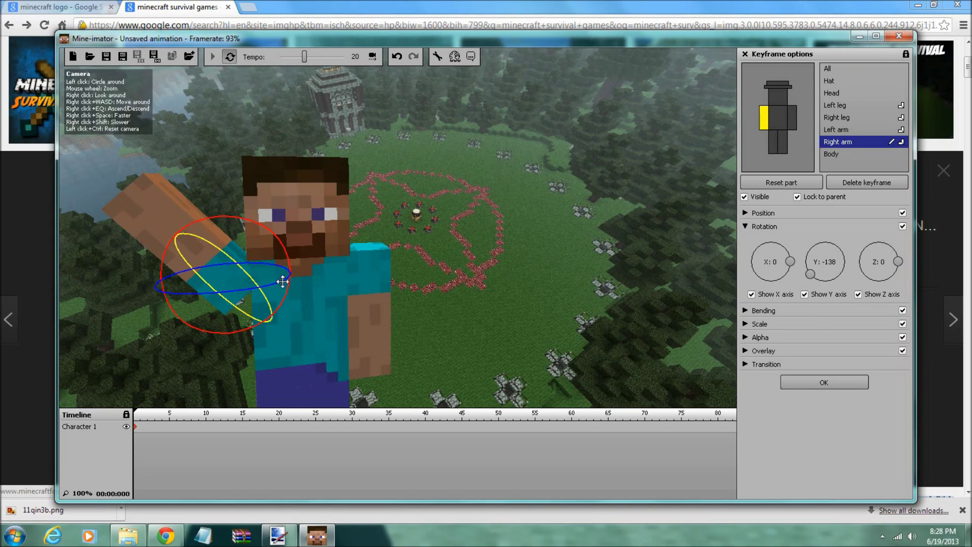
Swing Character 1's left arm outward to a rotation of about X -14 and Y 28, and finish the keyframe edit.
{"action": "left_click", "coordinate": [821, 130]}
{"action": "left_click_drag", "start_coordinate": [411, 237], "coordinate": [387, 221]}
{"action": "left_click_drag", "start_coordinate": [356, 249], "coordinate": [339, 234]}
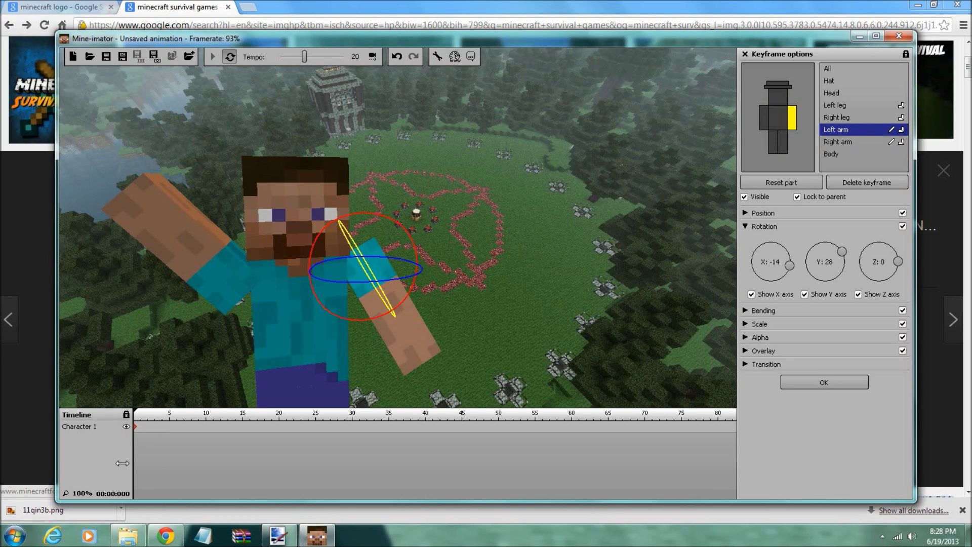
{"action": "left_click", "coordinate": [99, 429]}
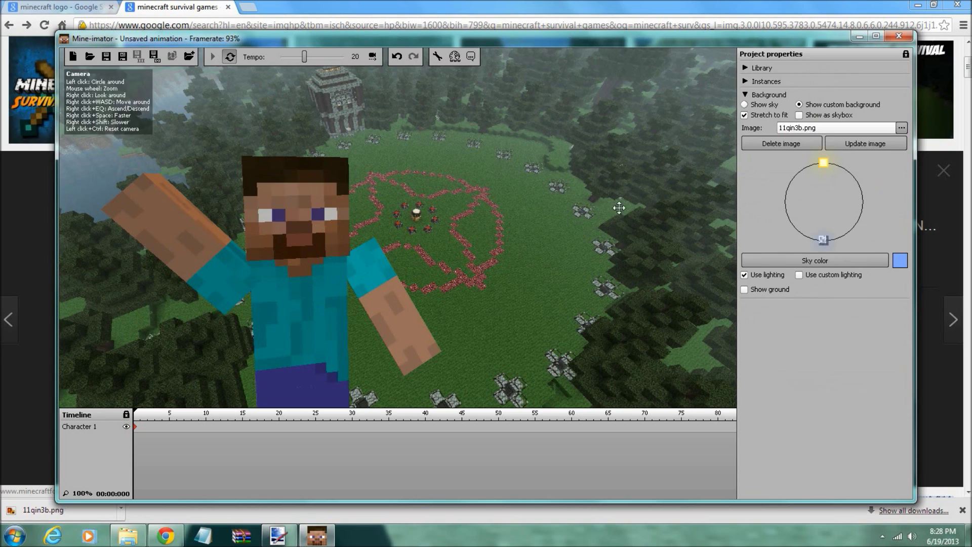
Add an item to the library and choose the iron sword as its image.
{"action": "left_click", "coordinate": [746, 94]}
{"action": "left_click", "coordinate": [745, 67]}
{"action": "left_click", "coordinate": [766, 322]}
{"action": "left_click", "coordinate": [780, 358]}
{"action": "left_click_drag", "start_coordinate": [904, 305], "coordinate": [904, 390]}
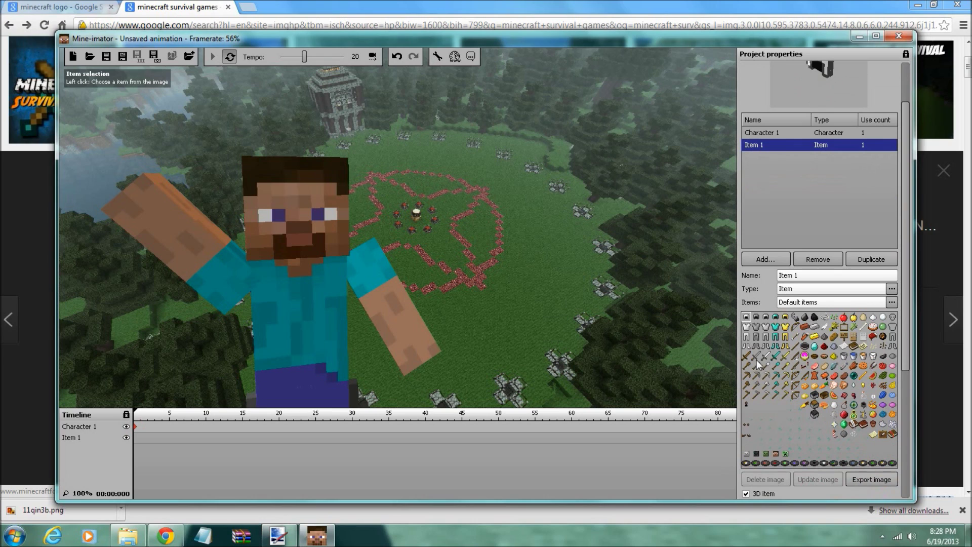
{"action": "left_click", "coordinate": [764, 356]}
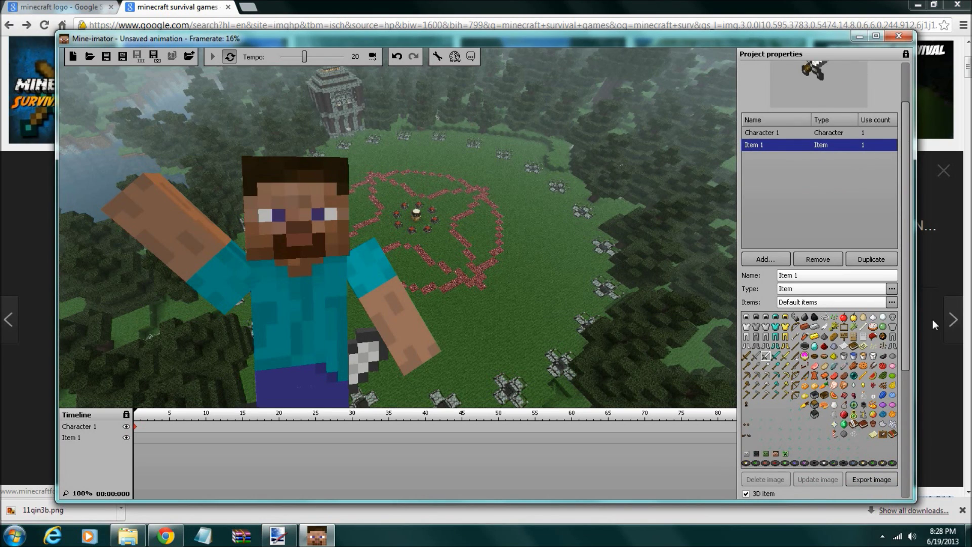
Parent the sword, Item 1, to Character 1 and attach it to the right arm.
{"action": "left_click_drag", "start_coordinate": [905, 329], "coordinate": [903, 437]}
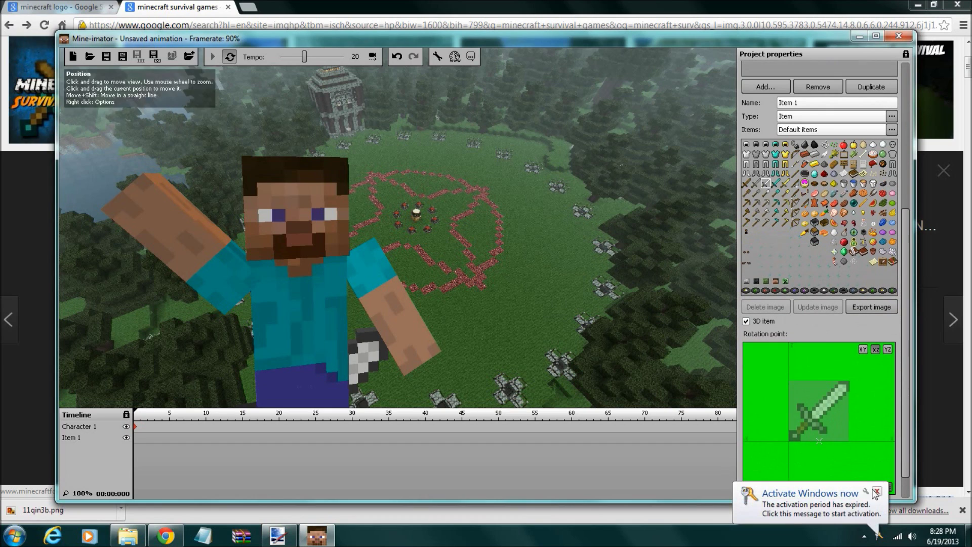
{"action": "left_click_drag", "start_coordinate": [904, 342], "coordinate": [903, 418]}
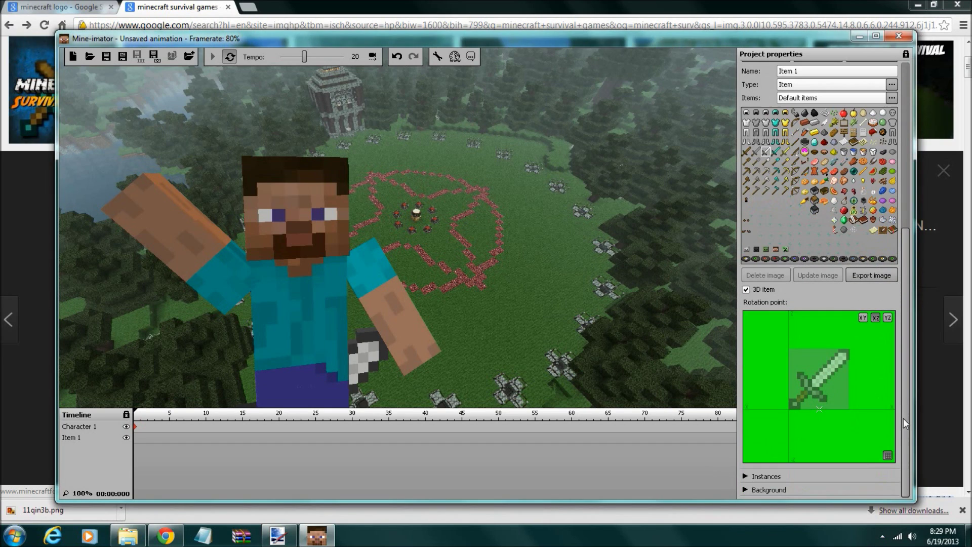
{"action": "left_click", "coordinate": [744, 477]}
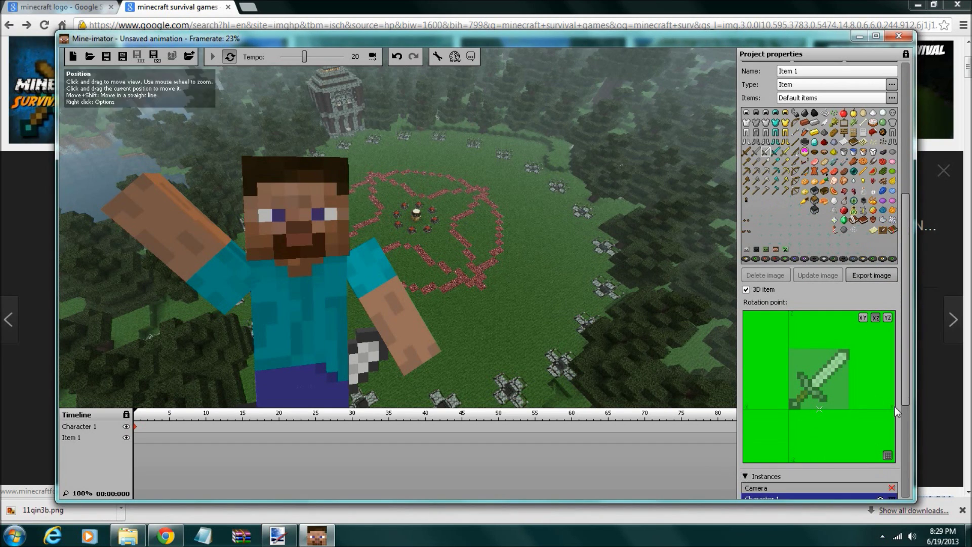
{"action": "left_click_drag", "start_coordinate": [907, 392], "coordinate": [905, 496]}
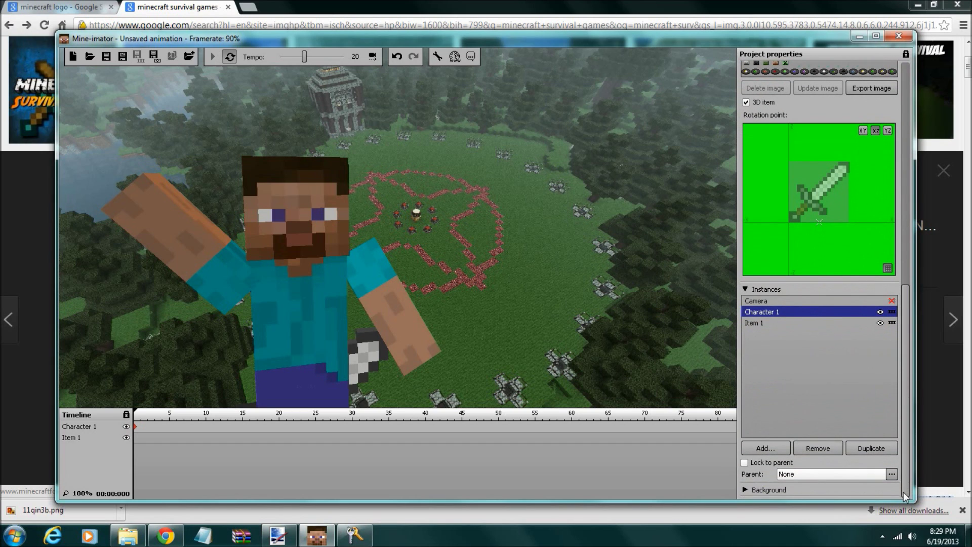
{"action": "right_click", "coordinate": [348, 541]}
{"action": "left_click", "coordinate": [348, 500]}
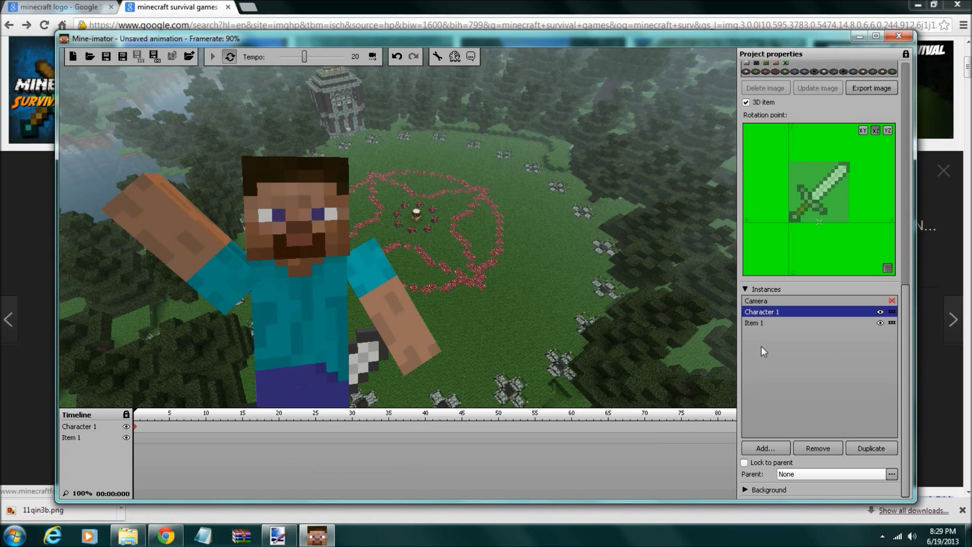
{"action": "left_click", "coordinate": [752, 333]}
{"action": "left_click", "coordinate": [784, 349]}
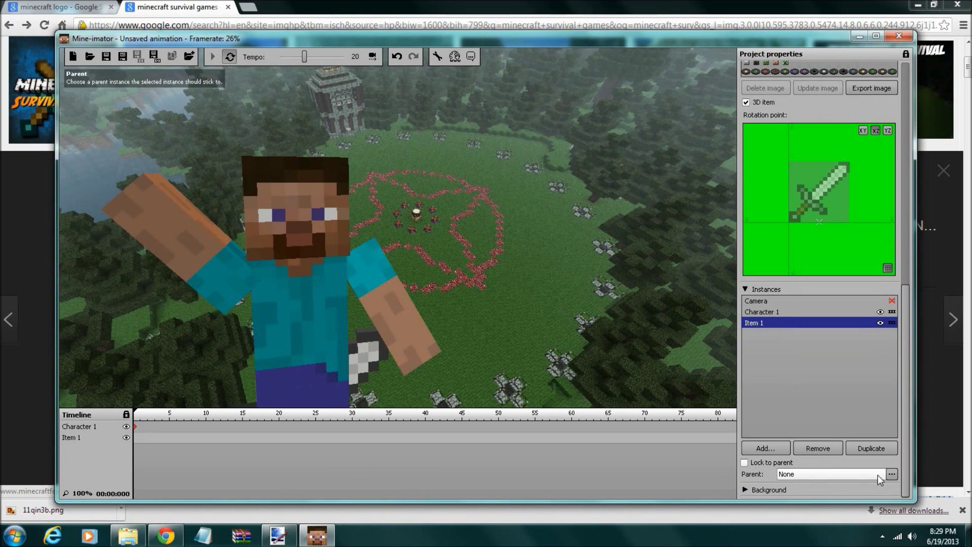
{"action": "left_click", "coordinate": [891, 474]}
{"action": "left_click", "coordinate": [806, 458]}
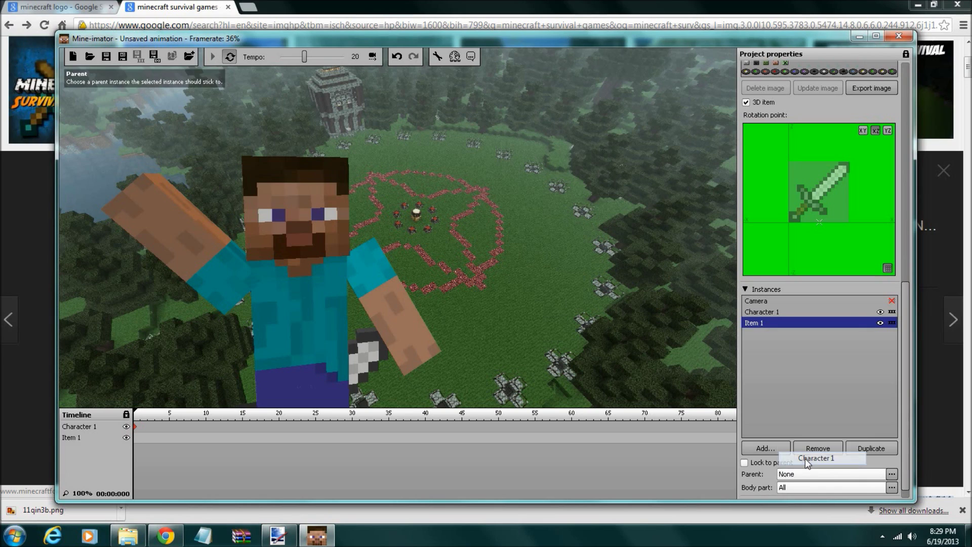
{"action": "left_click", "coordinate": [794, 485]}
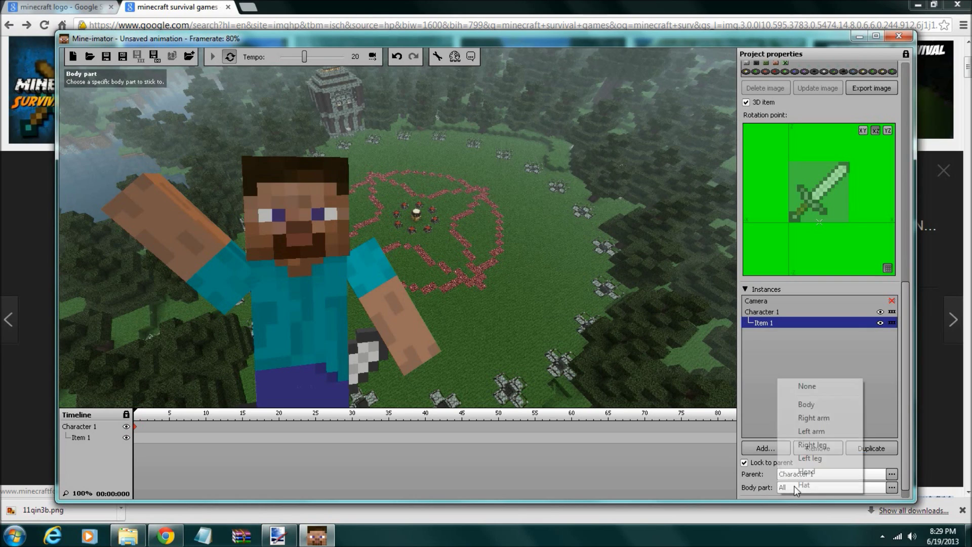
{"action": "left_click", "coordinate": [817, 418]}
Create a starting keyframe for the sword, rotate it to about Y -225, and shift it slightly along the arm.
{"action": "left_click", "coordinate": [136, 439]}
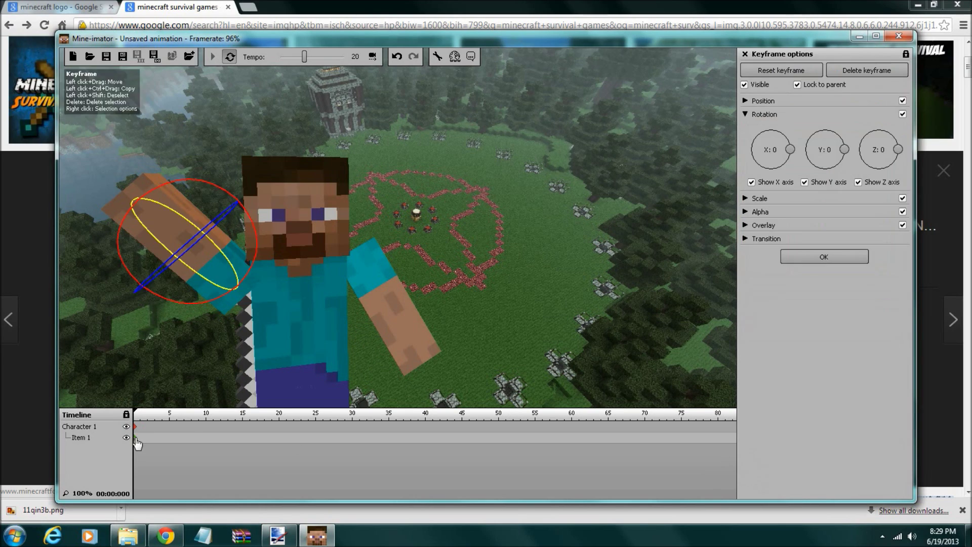
{"action": "left_click_drag", "start_coordinate": [260, 263], "coordinate": [172, 256]}
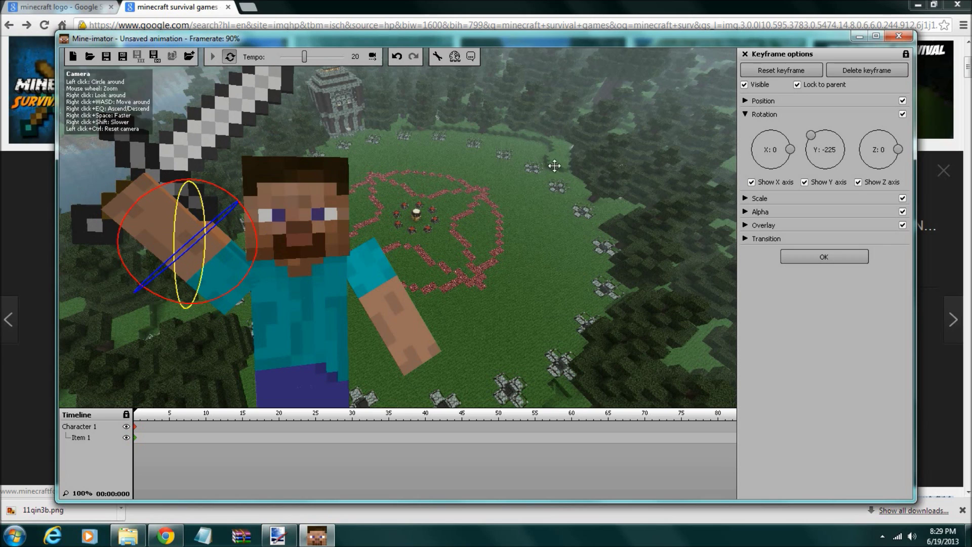
{"action": "left_click", "coordinate": [746, 101]}
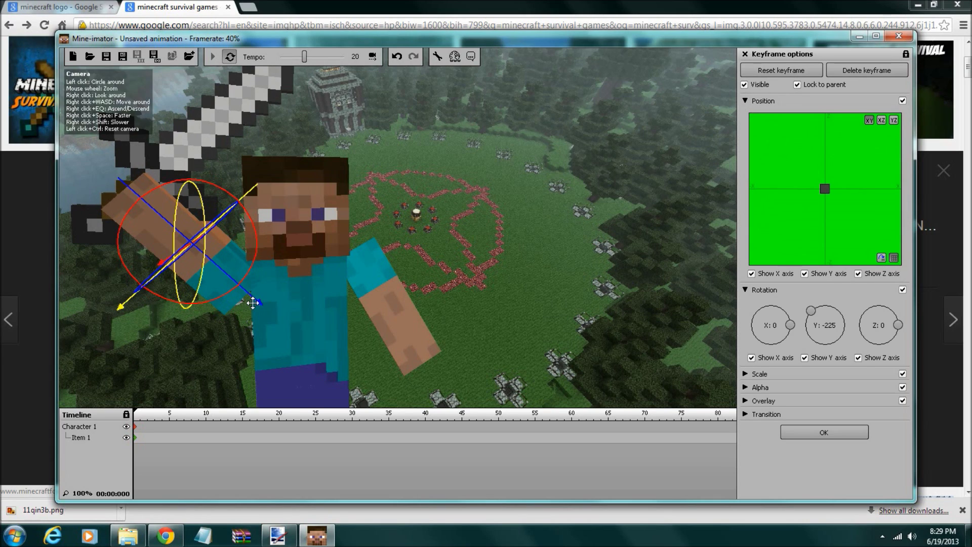
{"action": "left_click_drag", "start_coordinate": [256, 304], "coordinate": [269, 306]}
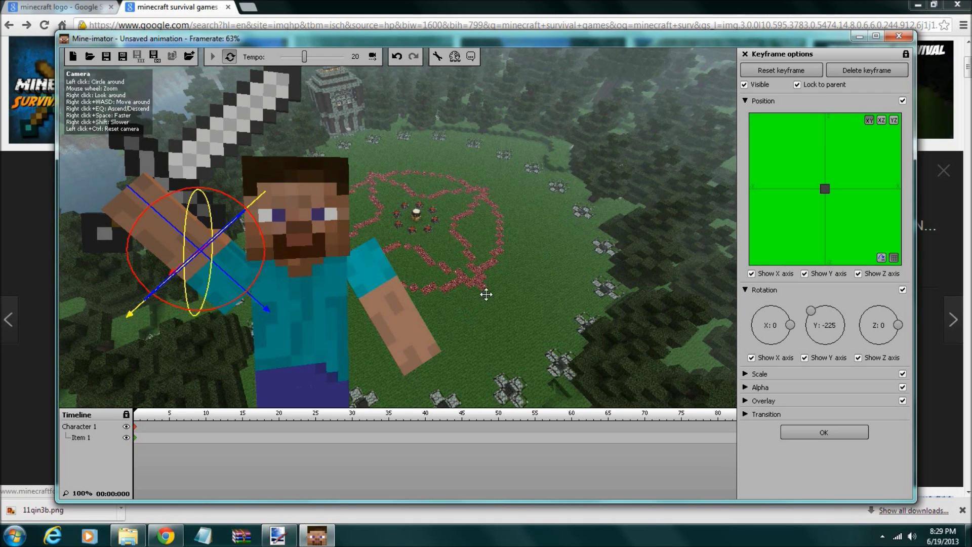
Repose Character 1's sword-holding right arm to a rotation of about X -37, Y -88, Z 33.
{"action": "left_click", "coordinate": [135, 427]}
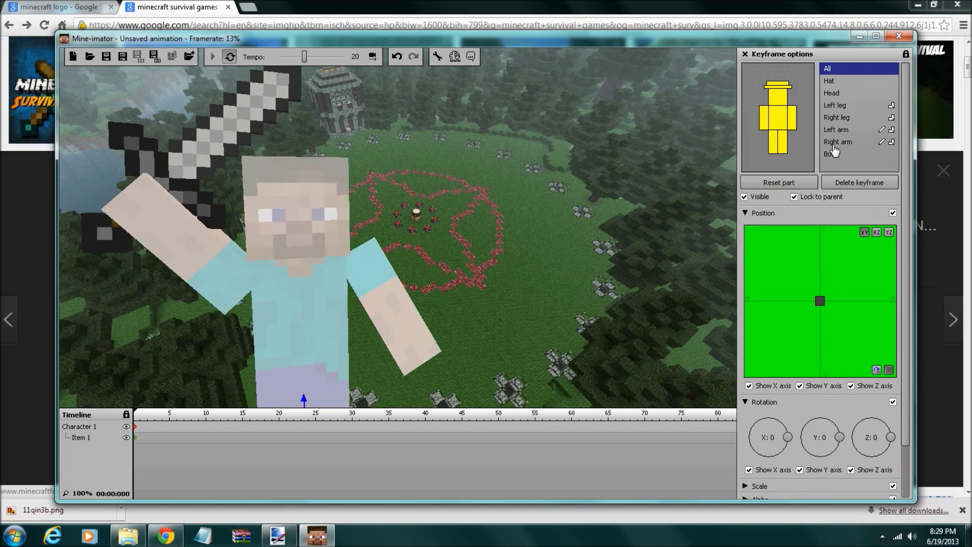
{"action": "left_click", "coordinate": [834, 145]}
{"action": "left_click_drag", "start_coordinate": [208, 233], "coordinate": [152, 226]}
{"action": "left_click_drag", "start_coordinate": [258, 226], "coordinate": [319, 248]}
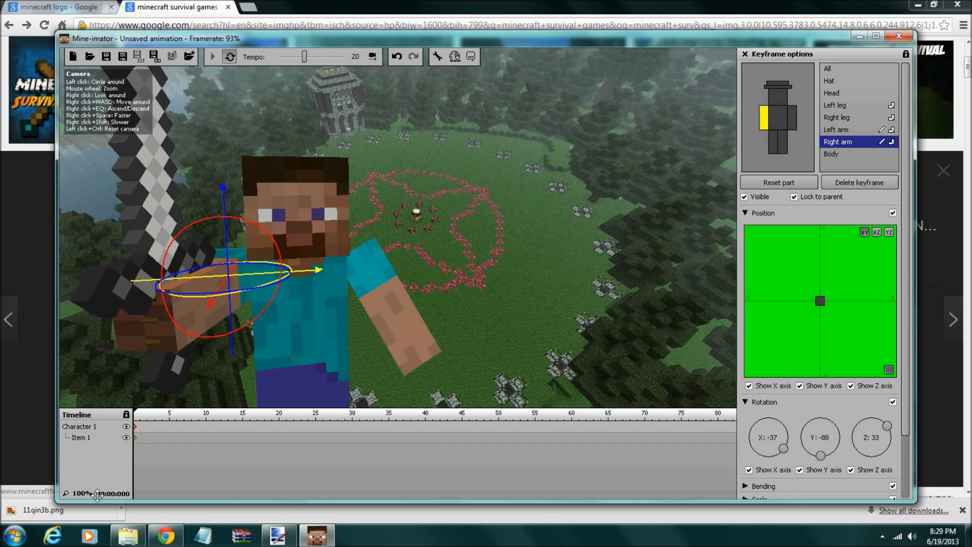
{"action": "left_click_drag", "start_coordinate": [395, 264], "coordinate": [379, 239]}
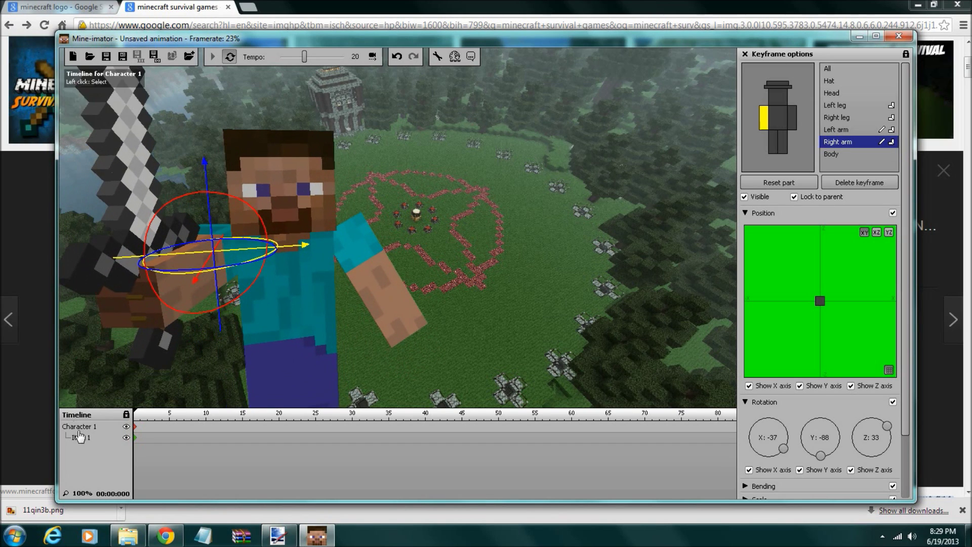
{"action": "left_click", "coordinate": [87, 430]}
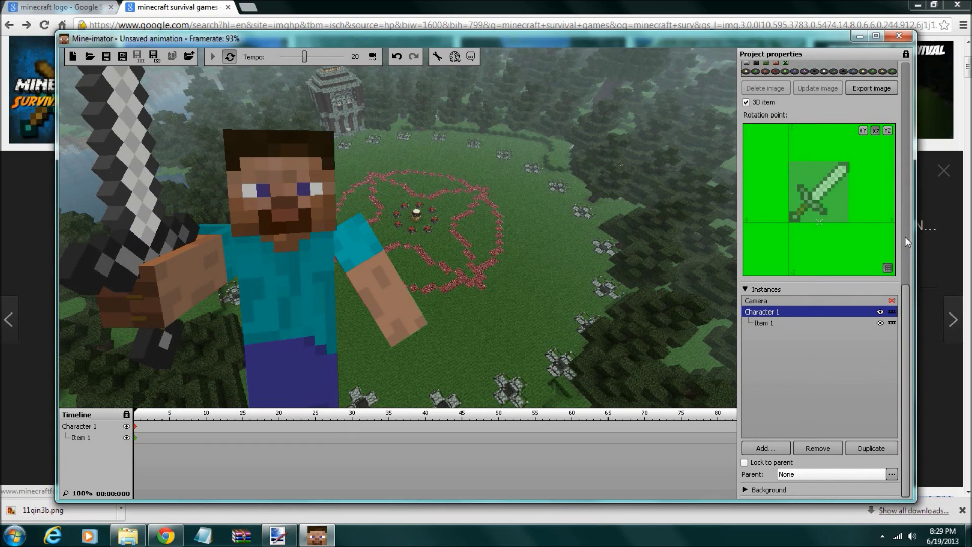
Add a second character to the library and set its model to Pig.
{"action": "left_click_drag", "start_coordinate": [904, 310], "coordinate": [899, 114]}
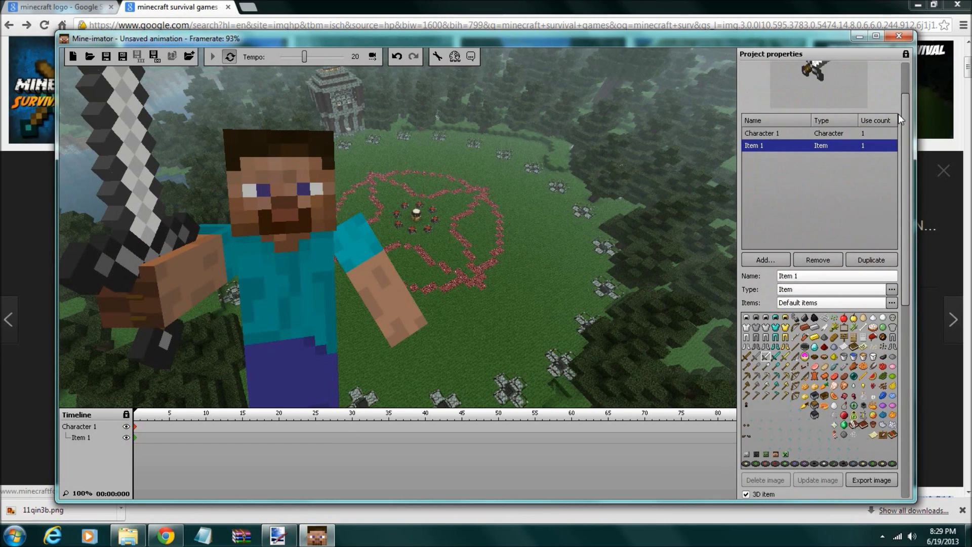
{"action": "left_click", "coordinate": [764, 260]}
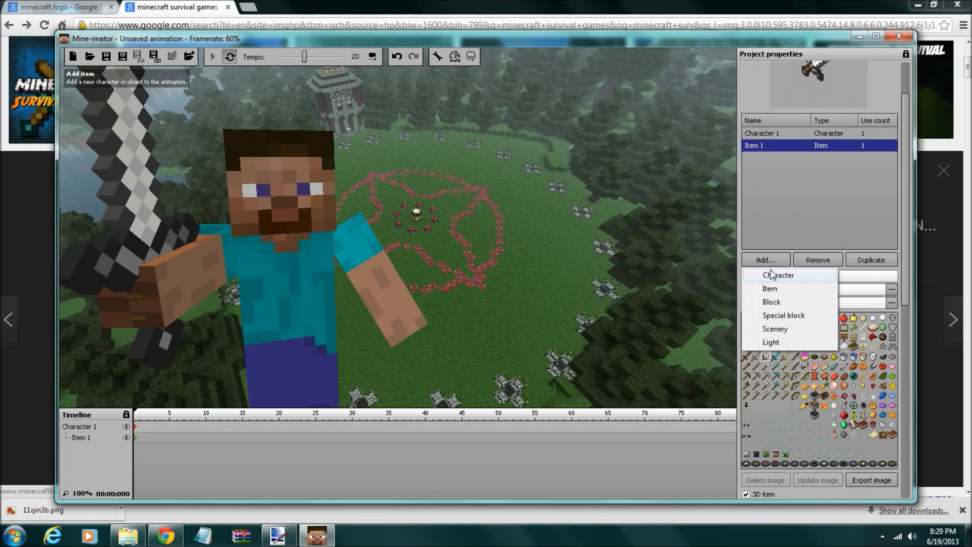
{"action": "left_click", "coordinate": [773, 276]}
{"action": "left_click", "coordinate": [819, 316]}
{"action": "left_click", "coordinate": [831, 304]}
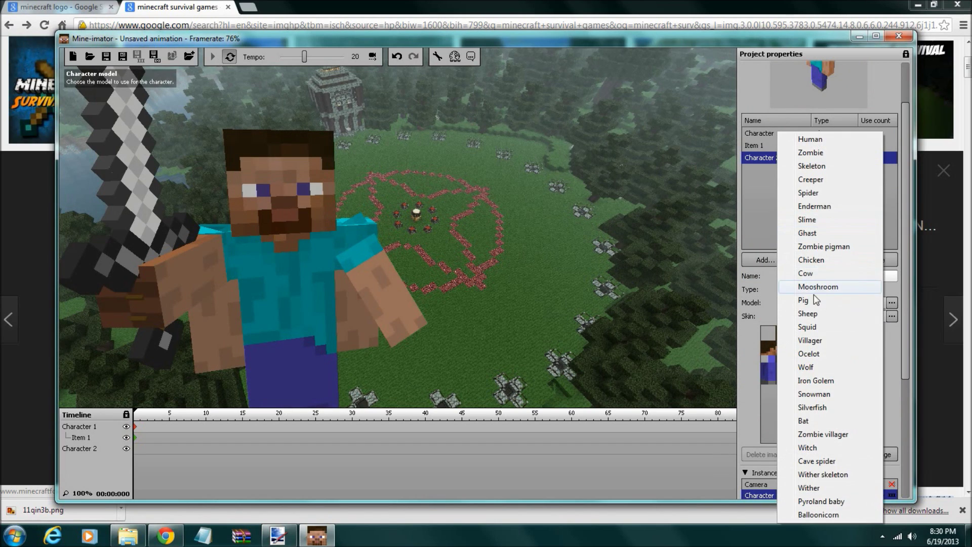
{"action": "left_click", "coordinate": [810, 301]}
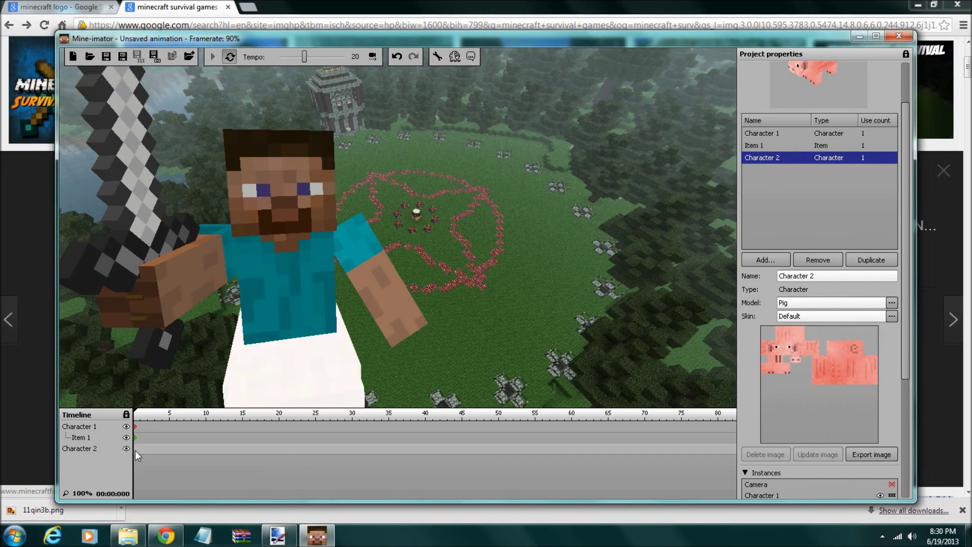
Create a starting keyframe for the pig, undo the accidental front leg change, and select all of its body parts.
{"action": "left_click", "coordinate": [136, 451]}
{"action": "left_click_drag", "start_coordinate": [365, 306], "coordinate": [365, 315]}
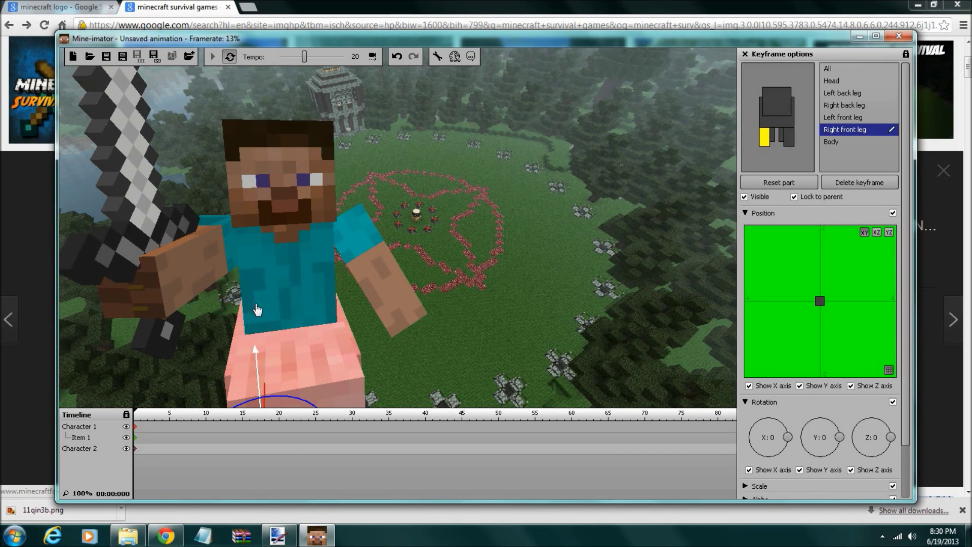
{"action": "left_click", "coordinate": [397, 56]}
{"action": "left_click", "coordinate": [831, 69]}
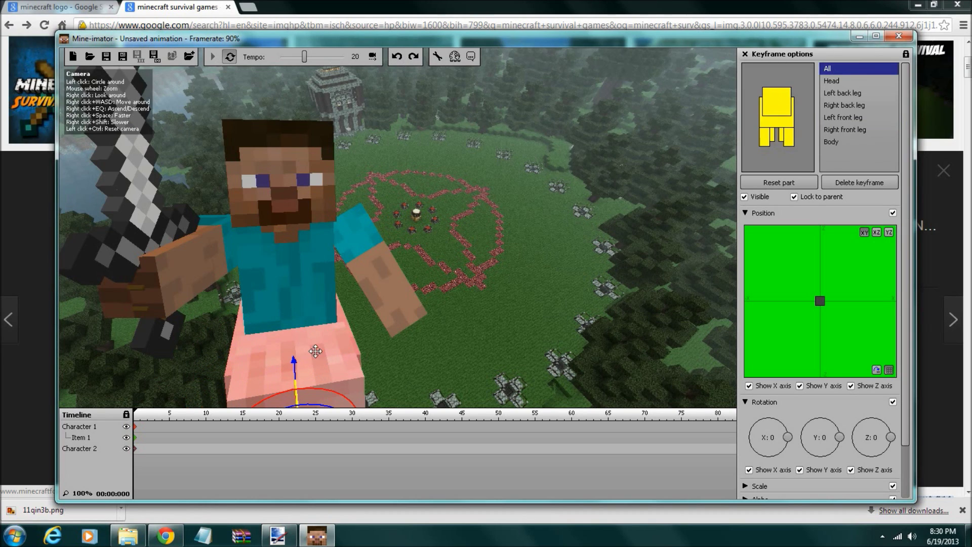
Move the pig beside Character 1 on its left-arm side and rotate it to about X -20, Z -41.
{"action": "left_click_drag", "start_coordinate": [292, 325], "coordinate": [449, 340]}
{"action": "left_click_drag", "start_coordinate": [380, 344], "coordinate": [498, 250]}
{"action": "left_click_drag", "start_coordinate": [560, 313], "coordinate": [550, 337]}
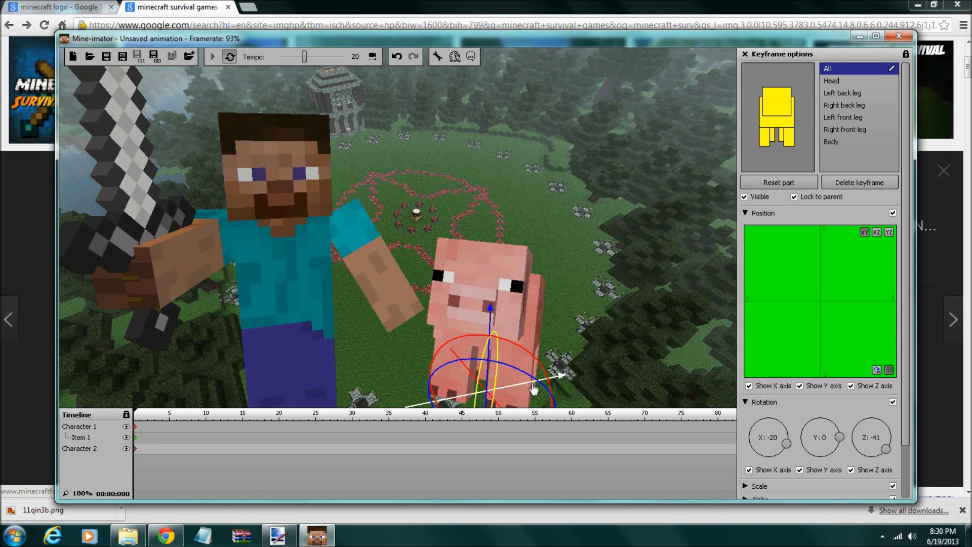
{"action": "mouse_move", "coordinate": [529, 389]}
{"action": "left_mouse_down"}
{"action": "mouse_move", "coordinate": [467, 412]}
{"action": "mouse_move", "coordinate": [541, 382]}
{"action": "left_mouse_up"}
{"action": "left_click_drag", "start_coordinate": [584, 306], "coordinate": [605, 319]}
Reframe the scene and export the current frame to the Desktop as a PNG screenshot named HGFBDS.
{"action": "left_click_drag", "start_coordinate": [324, 278], "coordinate": [338, 286]}
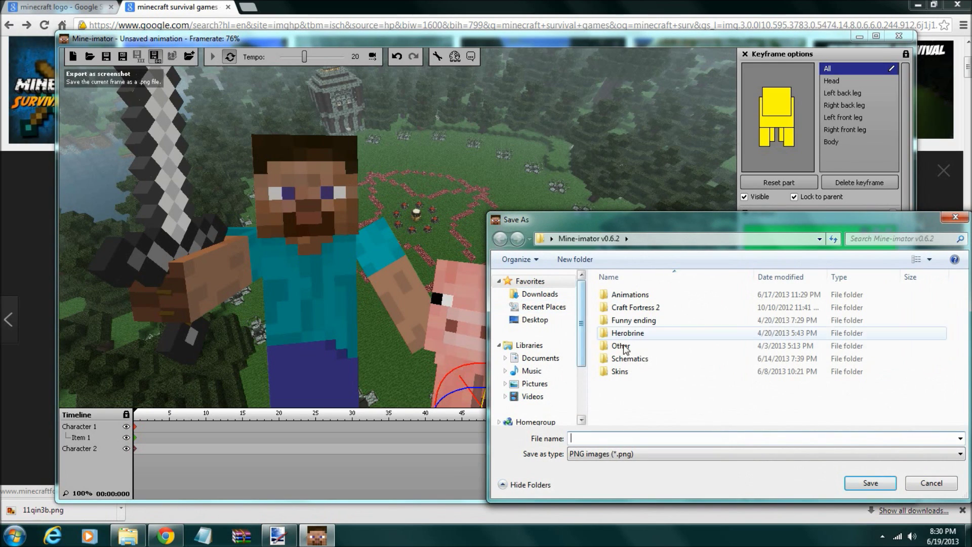
{"action": "left_click", "coordinate": [535, 320]}
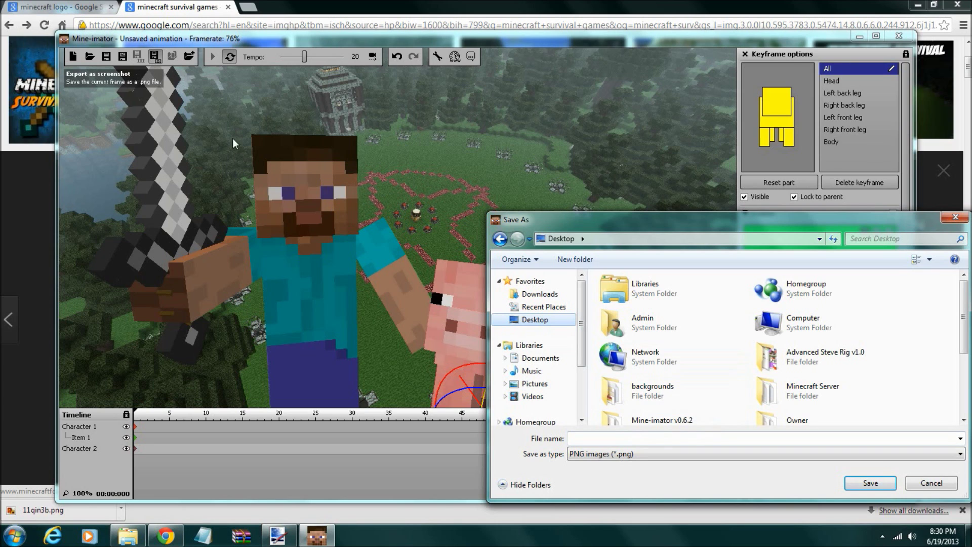
{"action": "left_click", "coordinate": [593, 441]}
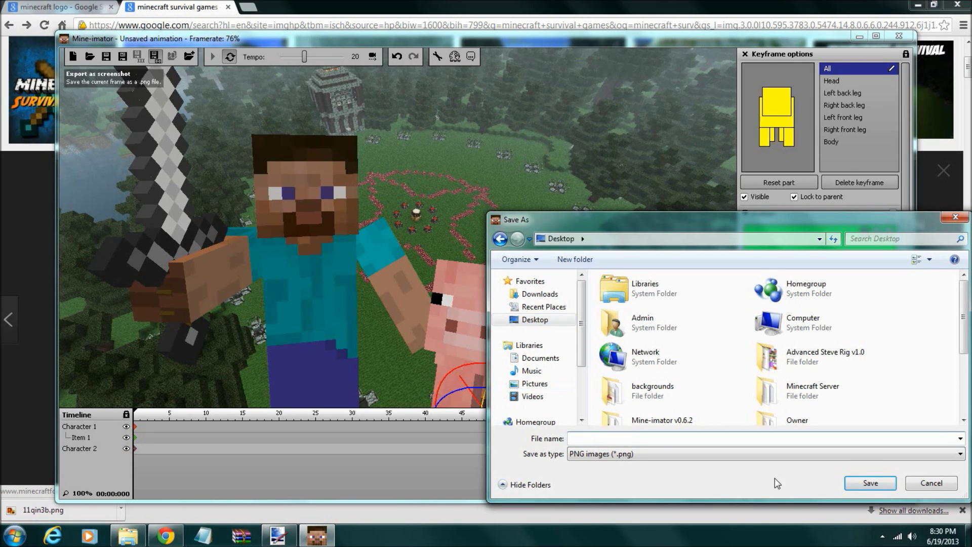
{"action": "key", "text": "Return"}
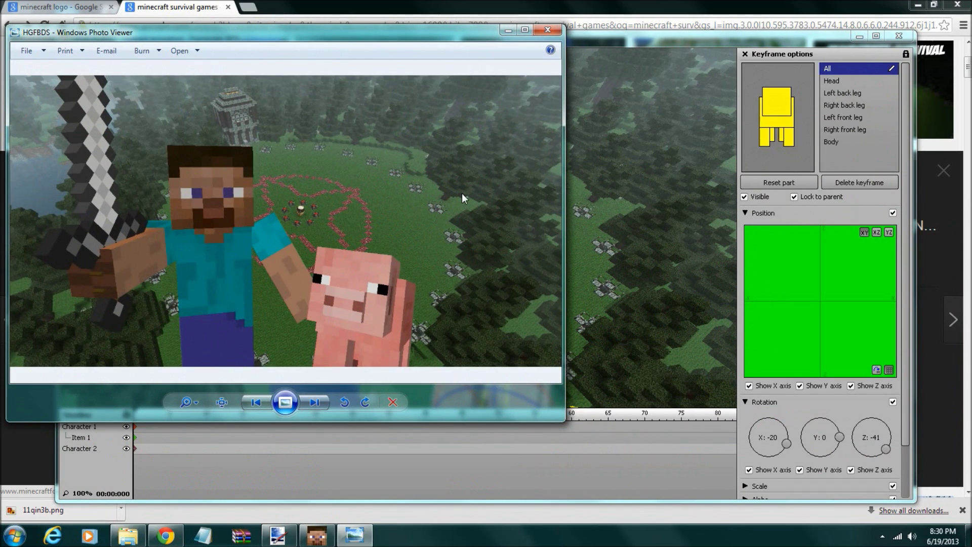
Open the exported HGFBDS image in Paint.NET and view it at 66%.
{"action": "right_click", "coordinate": [462, 193]}
{"action": "mouse_move", "coordinate": [515, 202]}
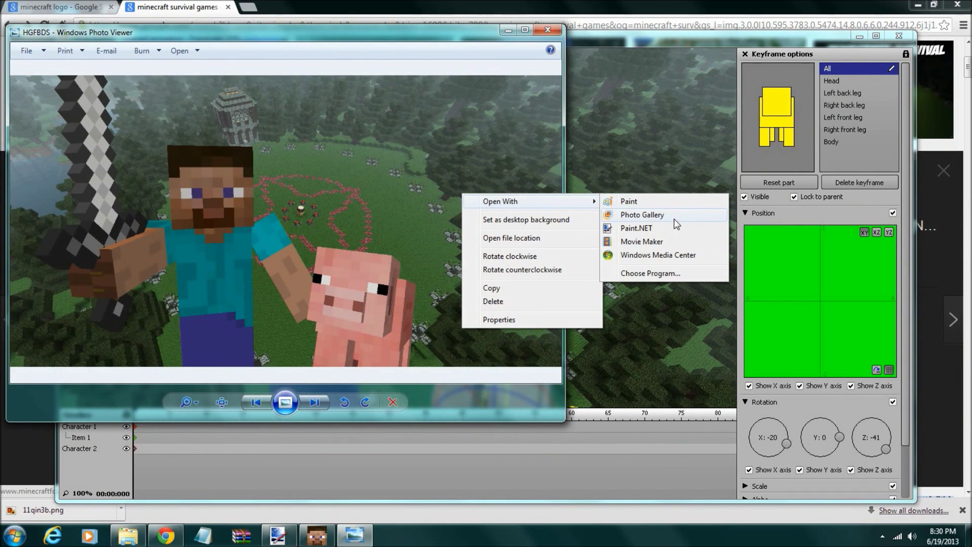
{"action": "left_click", "coordinate": [661, 227]}
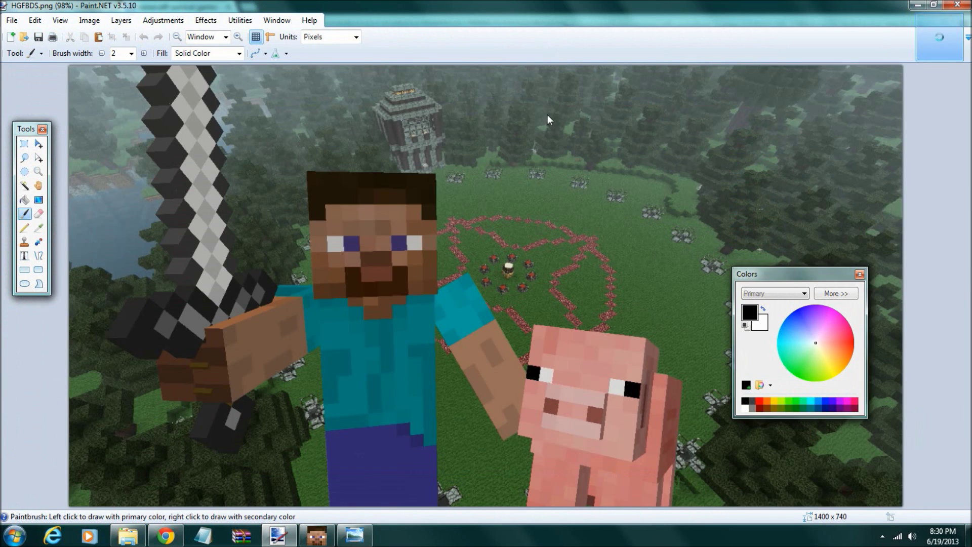
{"action": "left_click", "coordinate": [176, 37]}
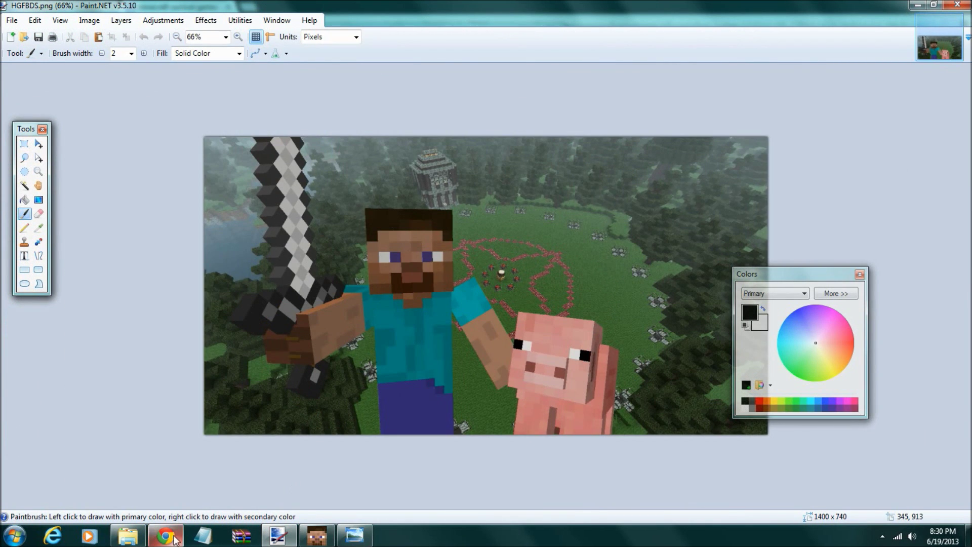
Switch to Chrome and copy the transparent 1920 × 700 Minecraft logo image from the logo search results.
{"action": "mouse_move", "coordinate": [175, 541]}
{"action": "left_click", "coordinate": [163, 484]}
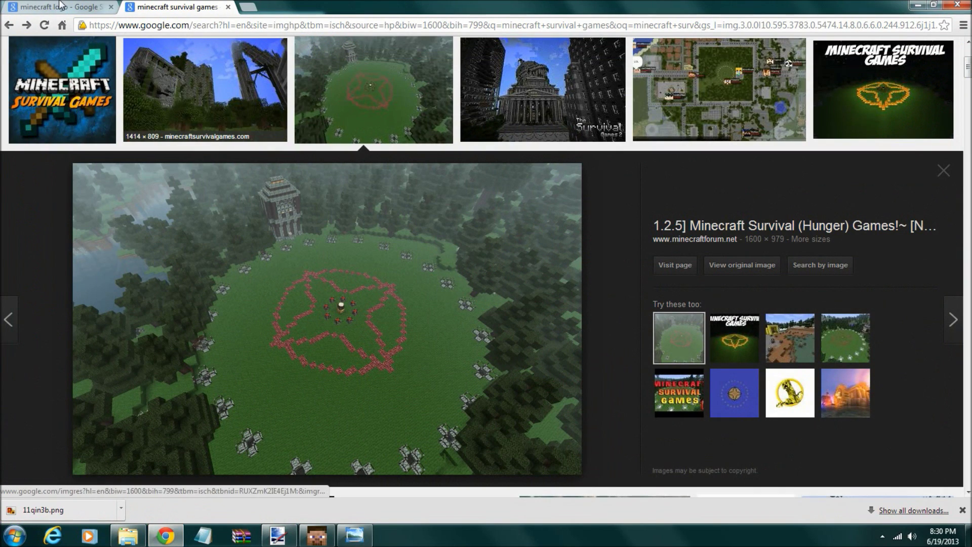
{"action": "left_click", "coordinate": [60, 6]}
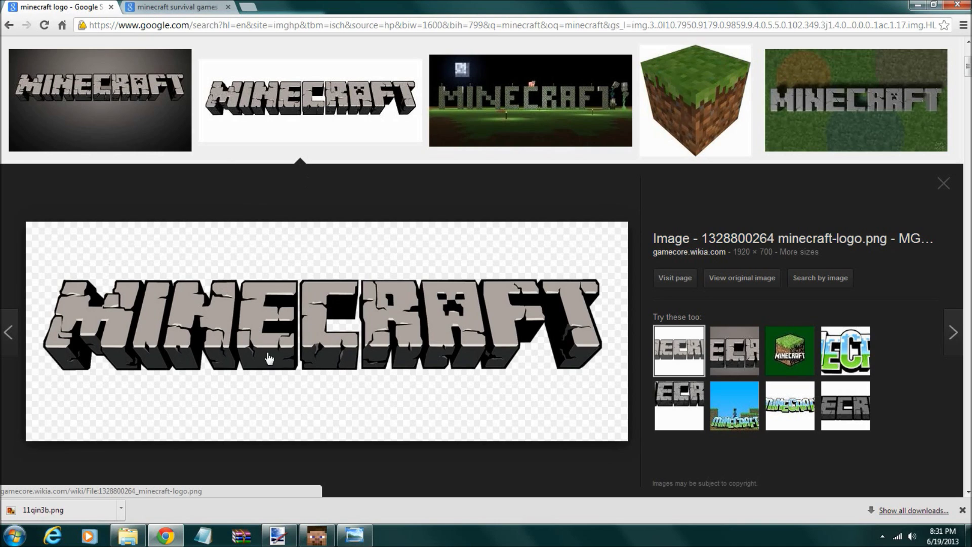
{"action": "right_click", "coordinate": [389, 345]}
{"action": "left_click", "coordinate": [434, 282]}
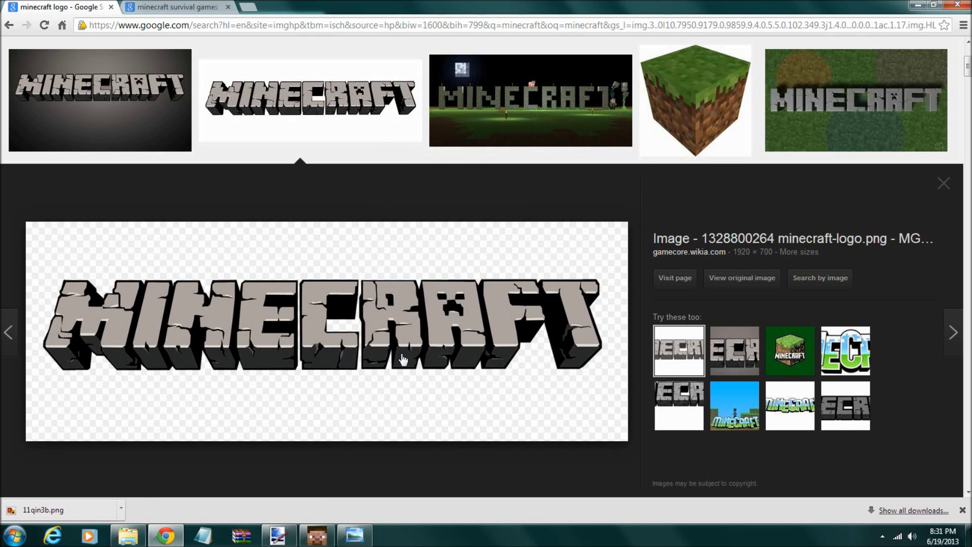
Return to Paint.NET and paste the Minecraft logo onto the HGFBDS image, keeping the canvas size.
{"action": "left_click", "coordinate": [319, 535]}
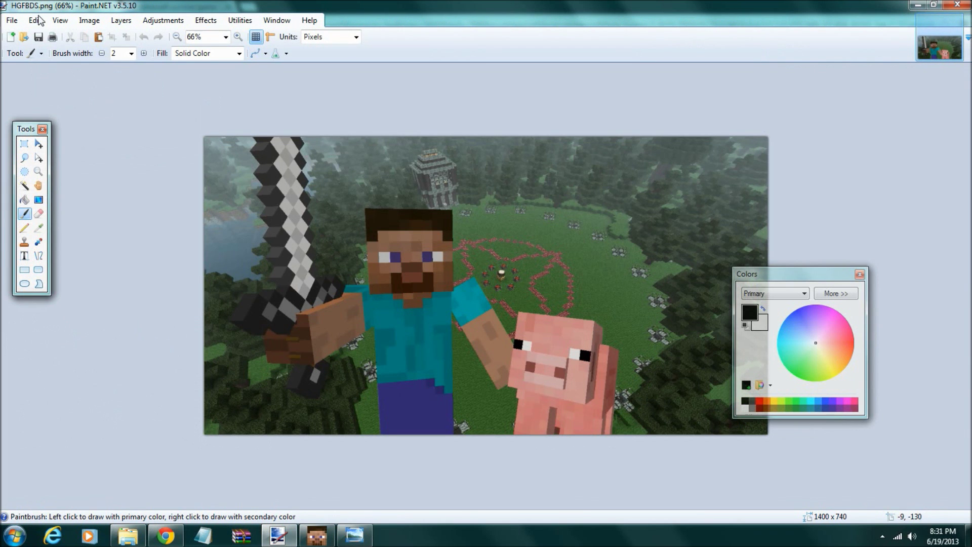
{"action": "left_click", "coordinate": [40, 20]}
{"action": "left_click", "coordinate": [125, 109]}
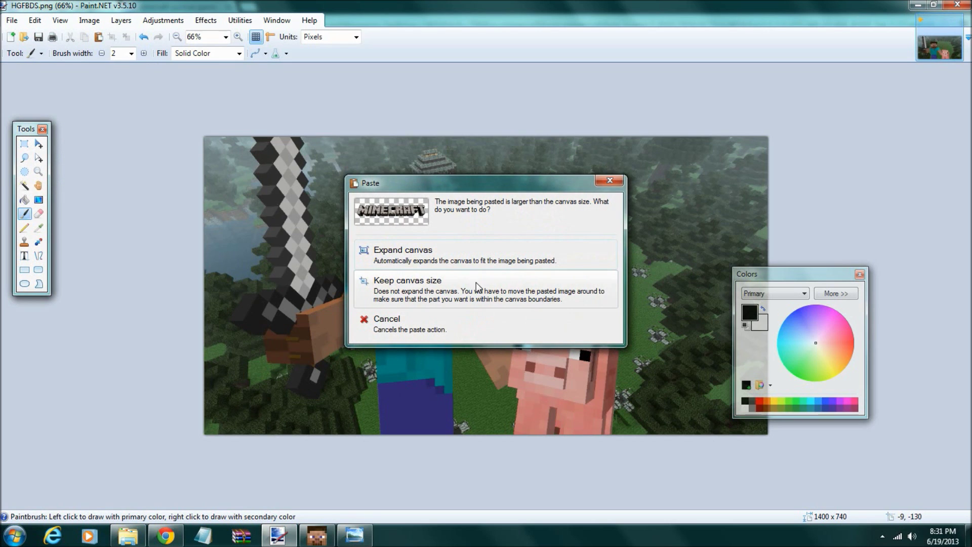
{"action": "left_click", "coordinate": [476, 282]}
Scale down the Minecraft logo, tilt it clockwise to a bounding size of about 1023 x 596 pixels, and place it in the image's upper right.
{"action": "left_click_drag", "start_coordinate": [391, 267], "coordinate": [482, 262]}
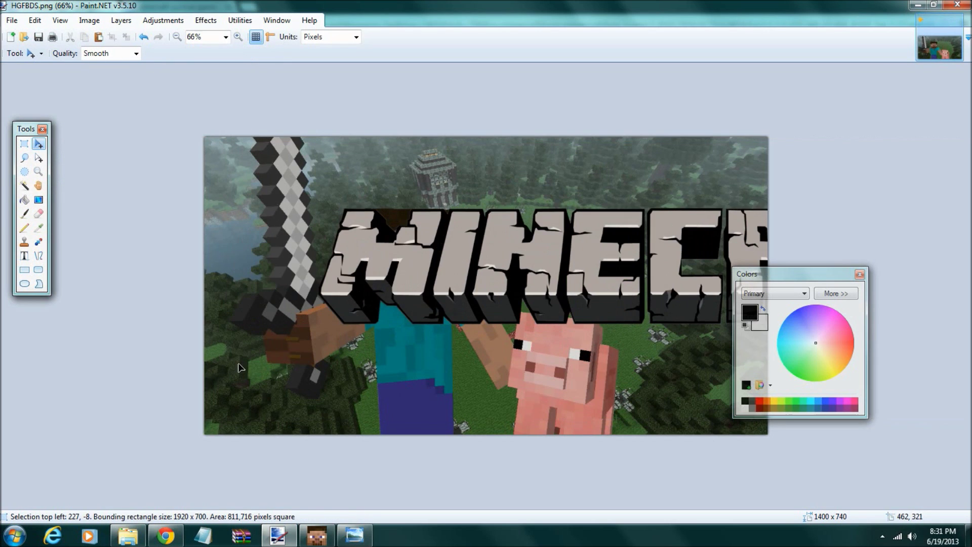
{"action": "left_click_drag", "start_coordinate": [295, 413], "coordinate": [649, 254]}
{"action": "left_click_drag", "start_coordinate": [724, 207], "coordinate": [298, 405]}
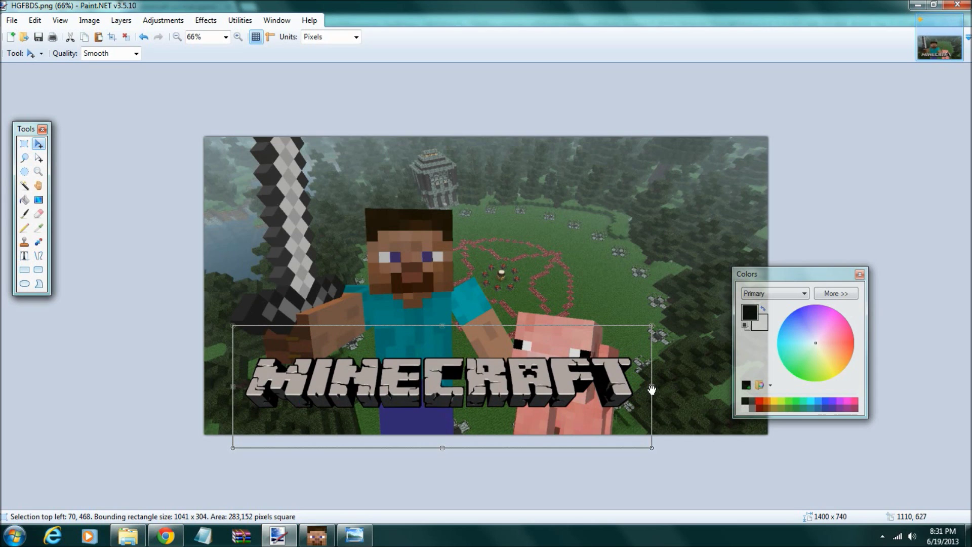
{"action": "left_click_drag", "start_coordinate": [669, 454], "coordinate": [743, 509]}
{"action": "left_click_drag", "start_coordinate": [607, 377], "coordinate": [606, 309]}
{"action": "left_click_drag", "start_coordinate": [590, 182], "coordinate": [652, 292]}
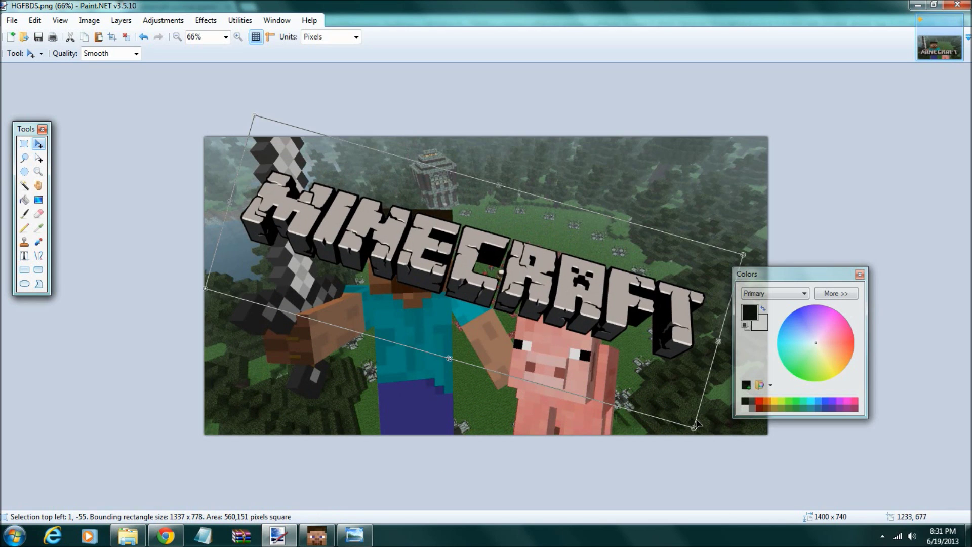
{"action": "left_click_drag", "start_coordinate": [693, 429], "coordinate": [591, 358]}
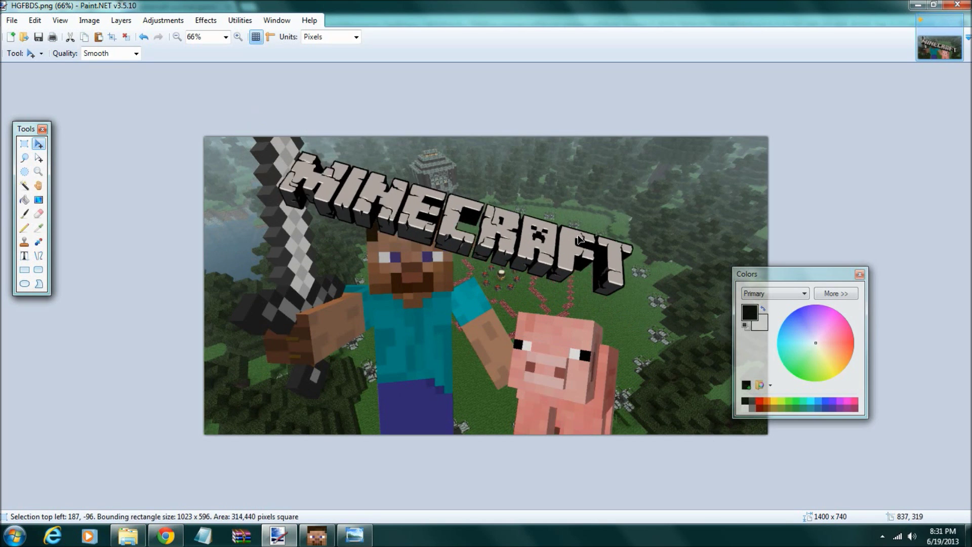
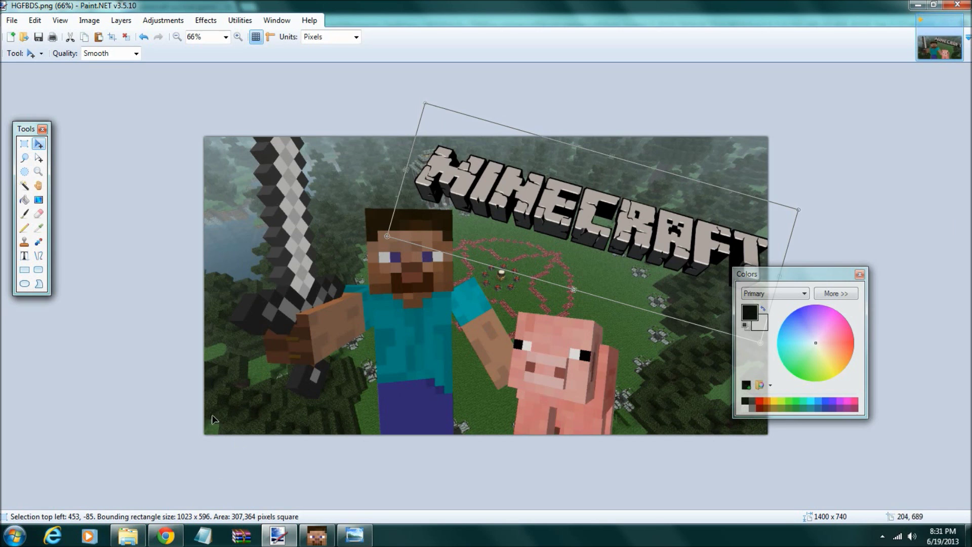
Deselect the placed Minecraft logo in Paint.NET.
{"action": "left_click", "coordinate": [172, 536]}
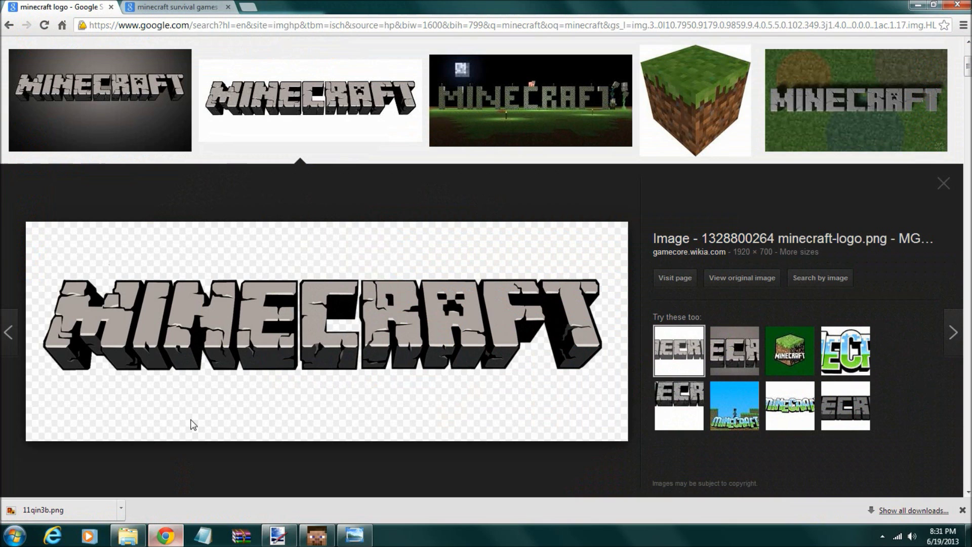
{"action": "key", "text": "alt+Tab"}
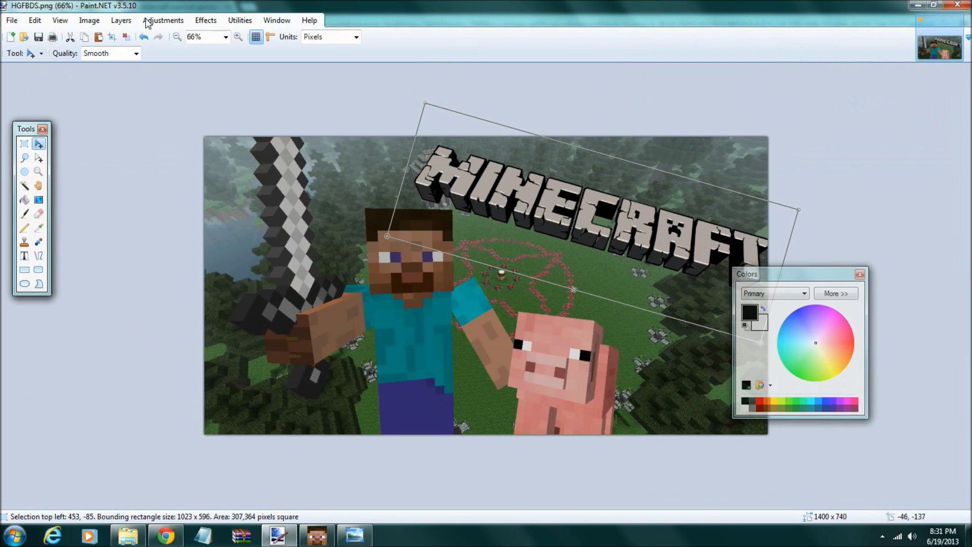
{"action": "left_click", "coordinate": [125, 37]}
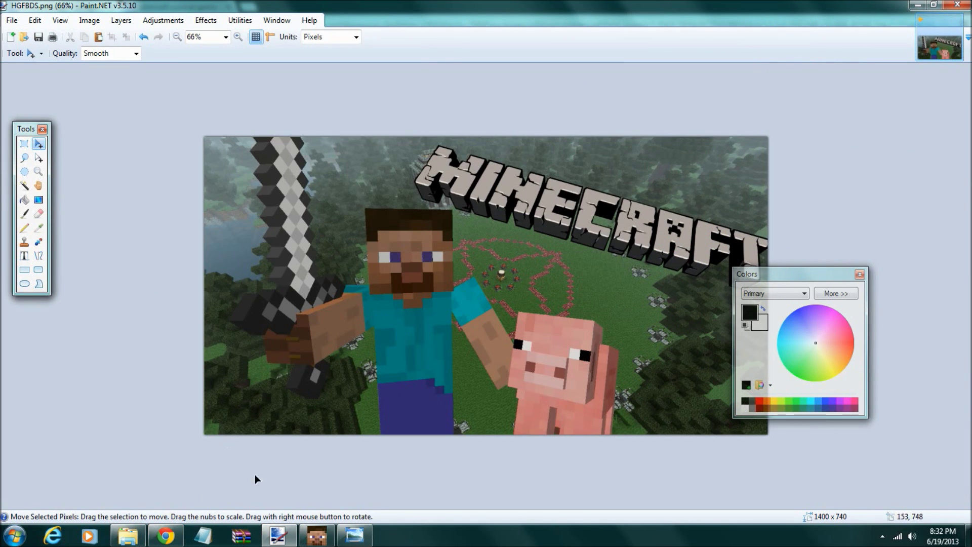
Return to Chrome and select the existing "minecraft logo" image search text for replacement.
{"action": "left_click", "coordinate": [165, 536]}
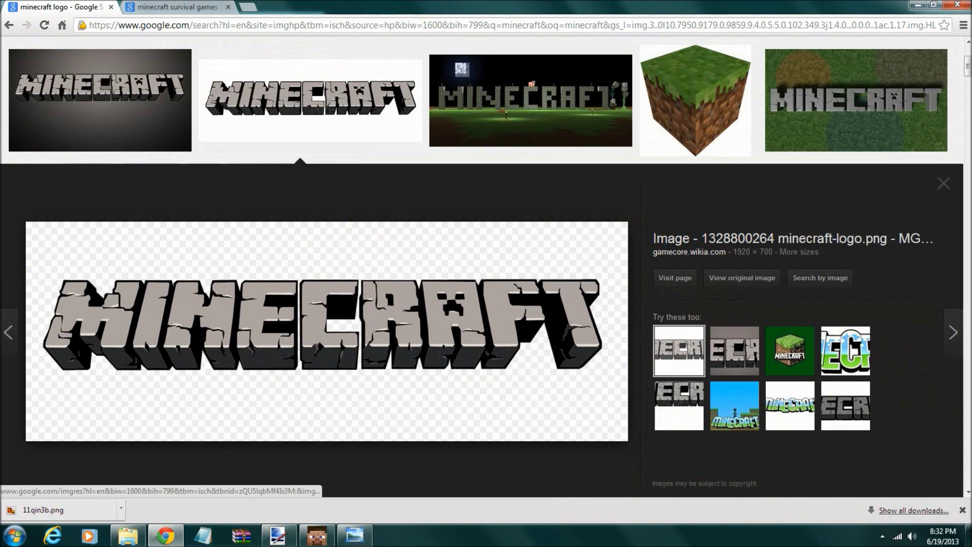
{"action": "scroll", "coordinate": [245, 85], "scroll_direction": "up", "scroll_amount": 4}
{"action": "left_click", "coordinate": [246, 81]}
{"action": "key", "text": "ctrl+a"}
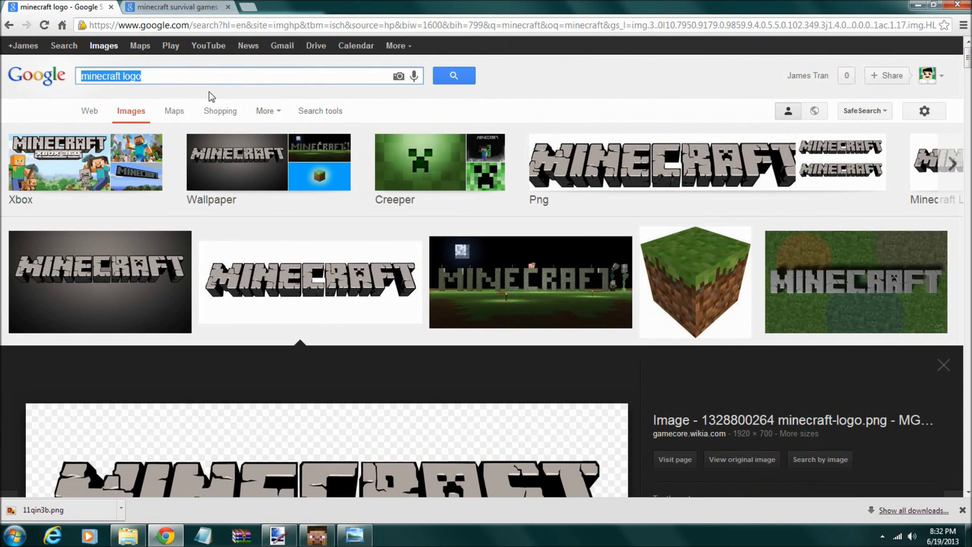
{"action": "type", "text": "MINECRA"}
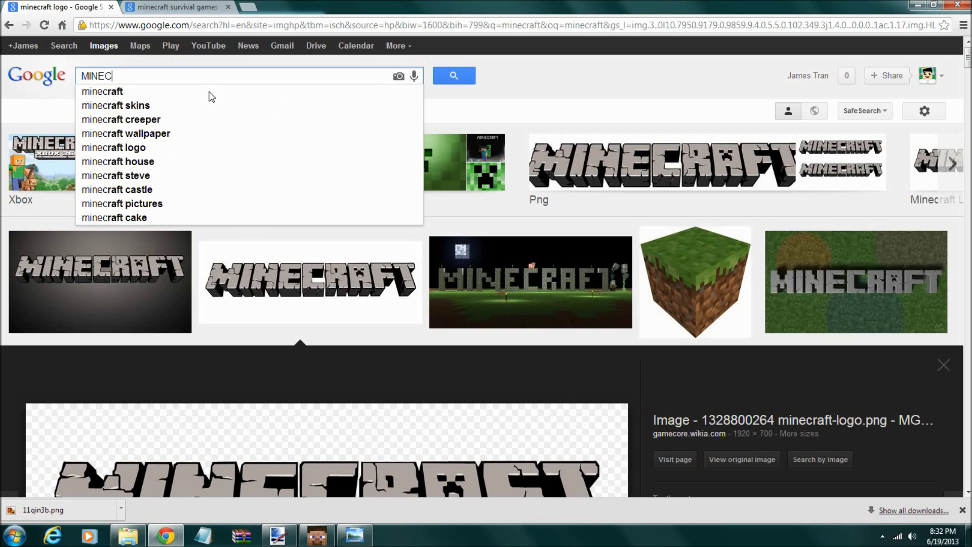
{"action": "key", "text": "BackSpace"}
{"action": "key", "text": "BackSpace"}
{"action": "key", "text": "BackSpace"}
{"action": "key", "text": "BackSpace"}
{"action": "key", "text": "BackSpace"}
{"action": "key", "text": "BackSpace"}
{"action": "key", "text": "BackSpace"}
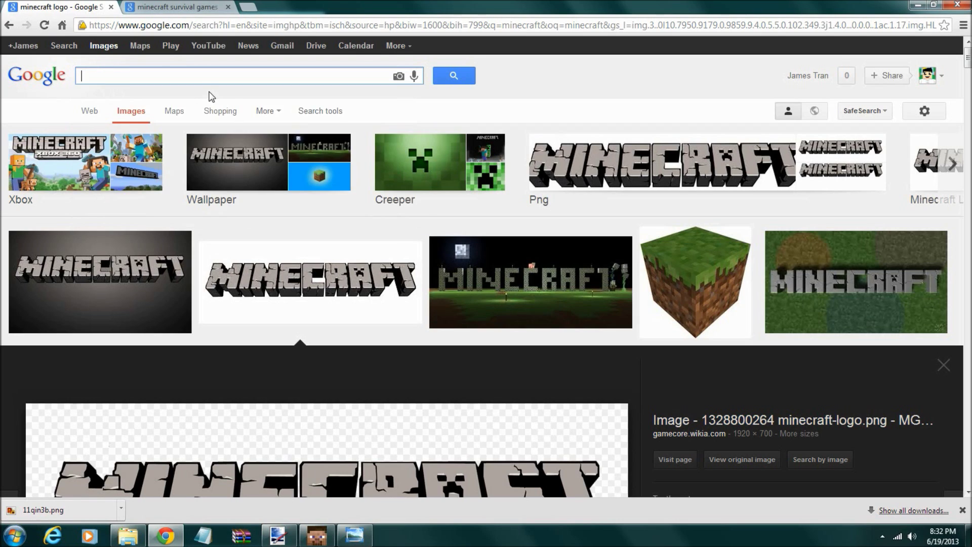
Search Google Images for "hunger games logo" and preview the golden mockingjay ring on a white background.
{"action": "type", "text": "hunger games logo"}
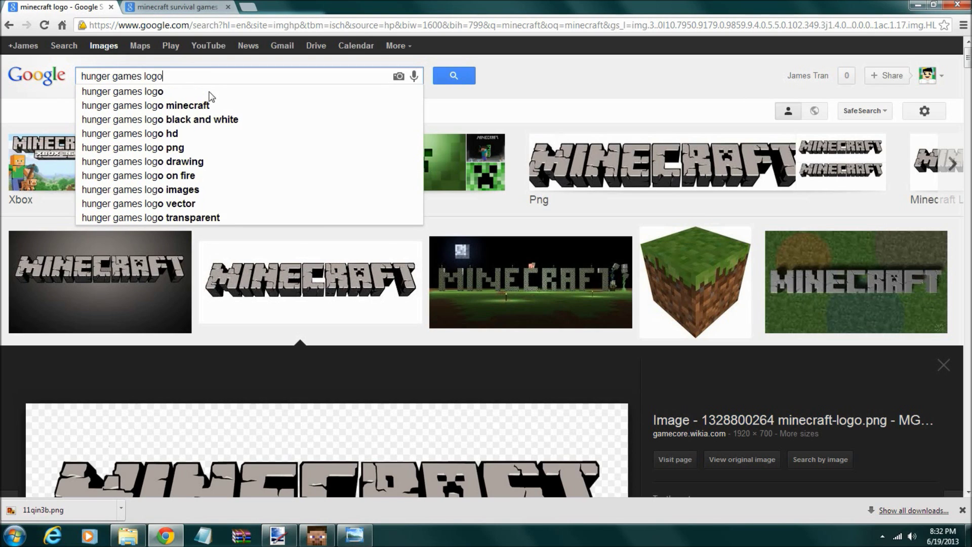
{"action": "left_click", "coordinate": [211, 94]}
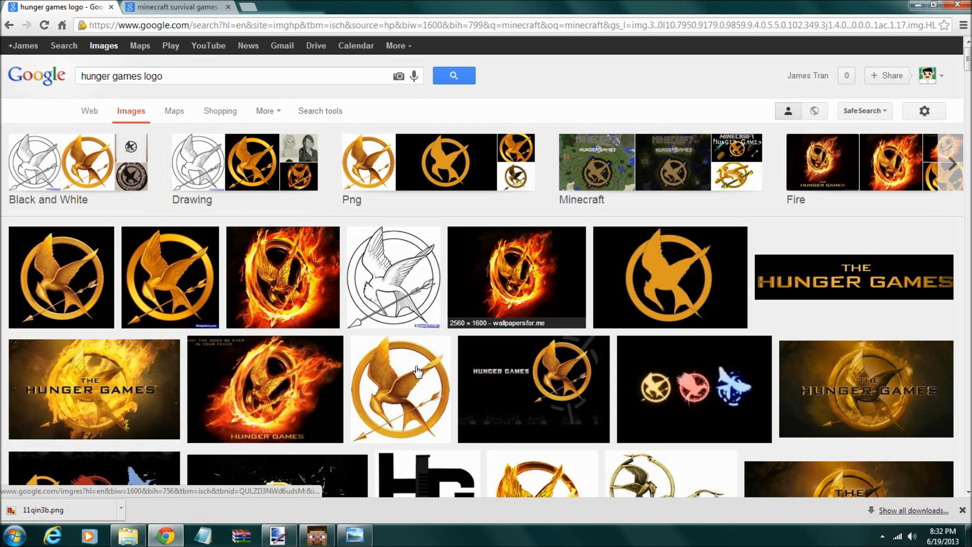
{"action": "left_click", "coordinate": [417, 371]}
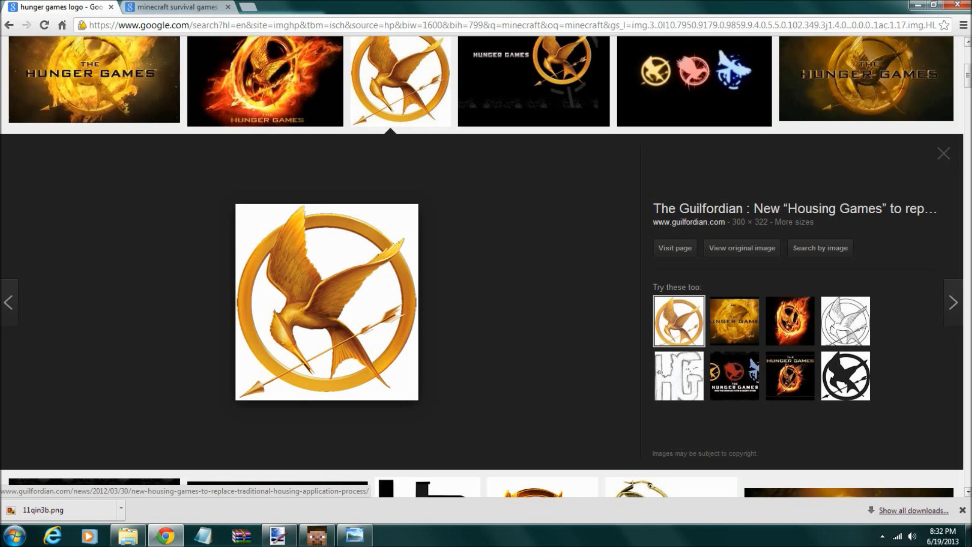
Find the flaming mockingjay ring logo, 1280 × 1280, among the Hunger Games image results and copy its transparent-background preview image.
{"action": "mouse_move", "coordinate": [968, 81]}
{"action": "left_mouse_down"}
{"action": "mouse_move", "coordinate": [970, 107]}
{"action": "mouse_move", "coordinate": [970, 92]}
{"action": "left_mouse_up"}
{"action": "scroll", "coordinate": [716, 181], "scroll_direction": "down", "scroll_amount": 5}
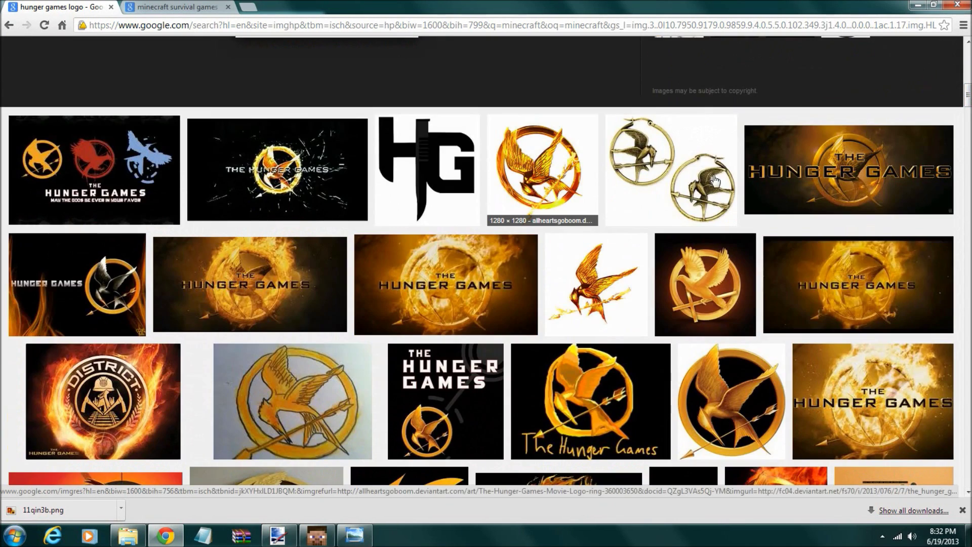
{"action": "left_click", "coordinate": [553, 166]}
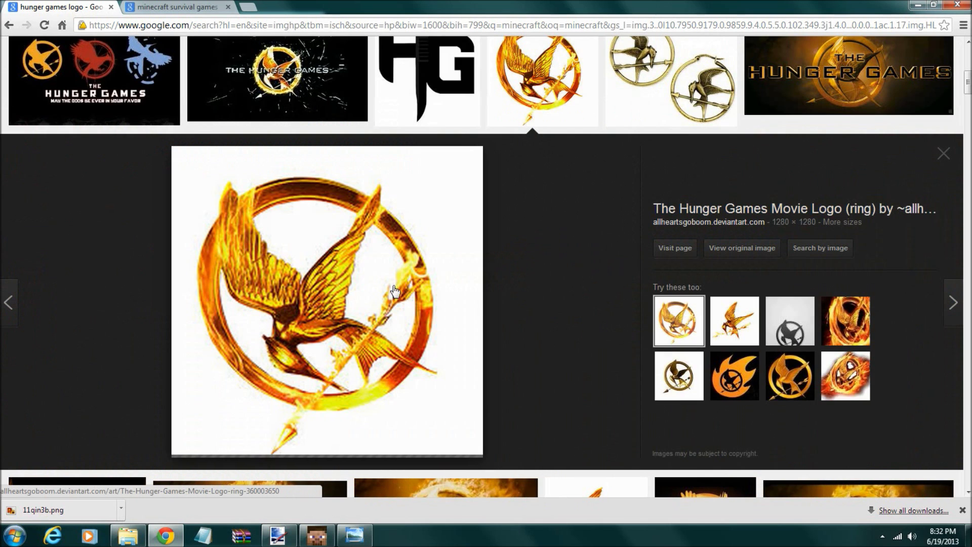
{"action": "left_click_drag", "start_coordinate": [968, 86], "coordinate": [969, 88]}
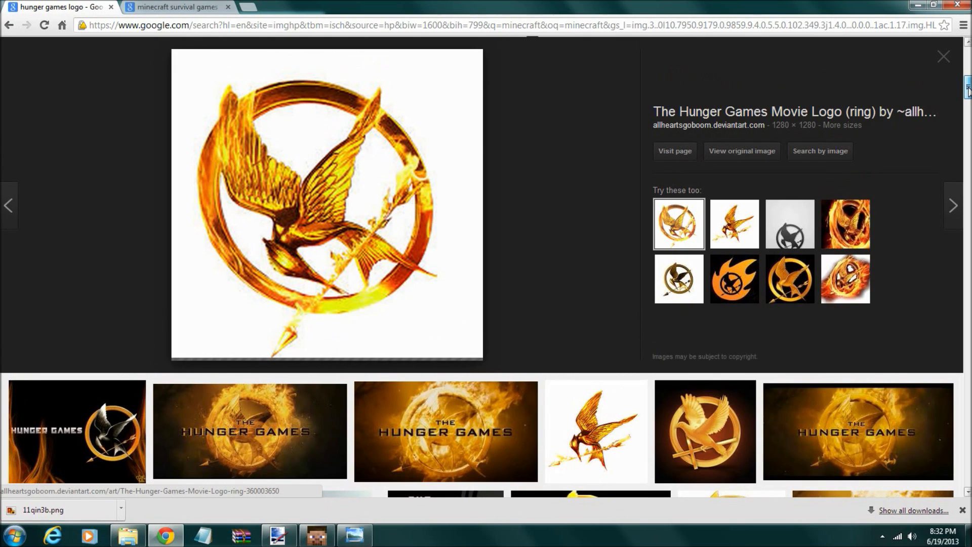
{"action": "left_click_drag", "start_coordinate": [968, 87], "coordinate": [968, 85]}
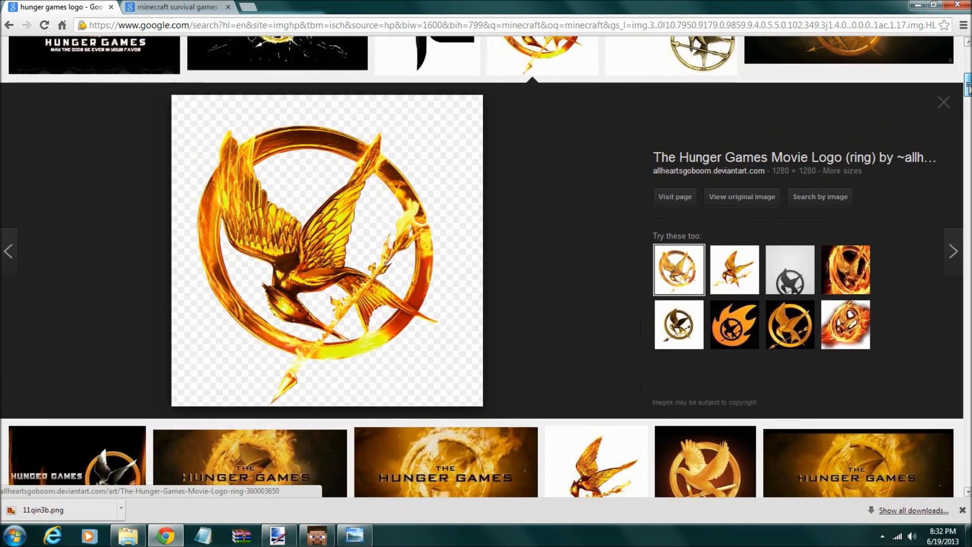
{"action": "right_click", "coordinate": [455, 296]}
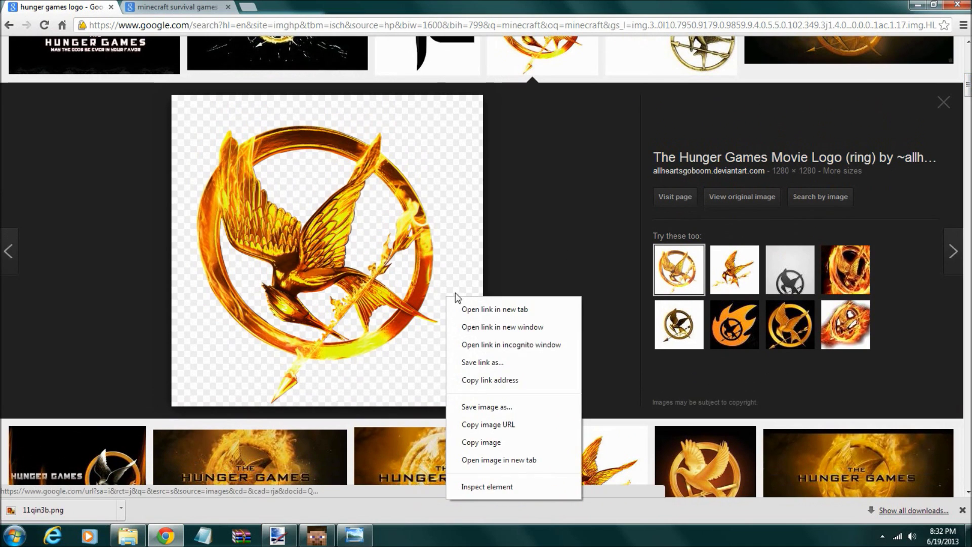
{"action": "left_click", "coordinate": [492, 443]}
Switch to Paint.NET and paste the copied mockingjay logo into a new layer, keeping the canvas size.
{"action": "left_click", "coordinate": [319, 538]}
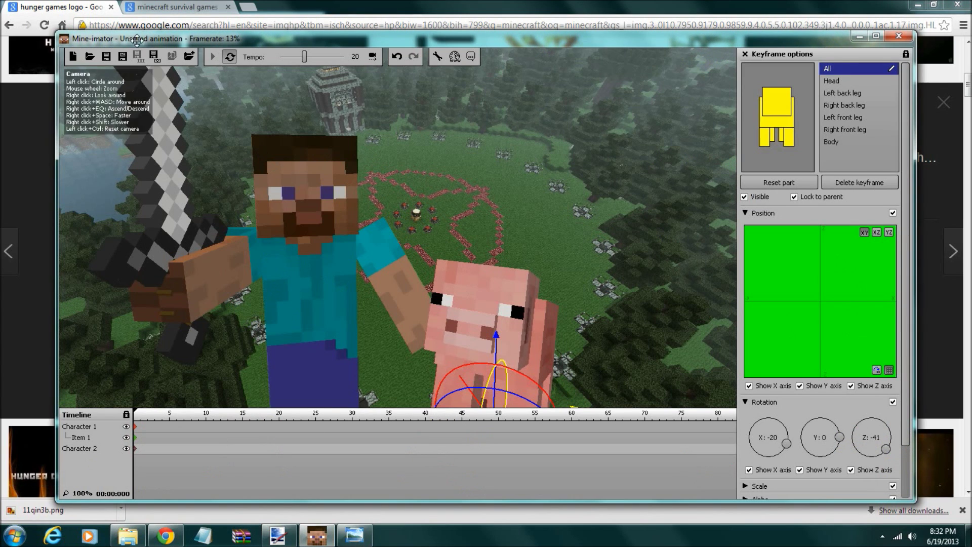
{"action": "left_click", "coordinate": [277, 536]}
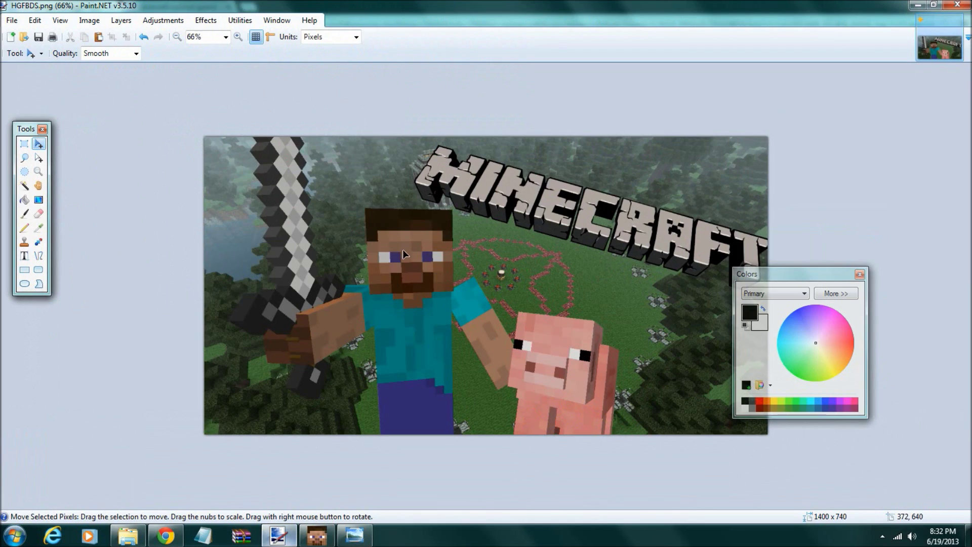
{"action": "left_click", "coordinate": [45, 21]}
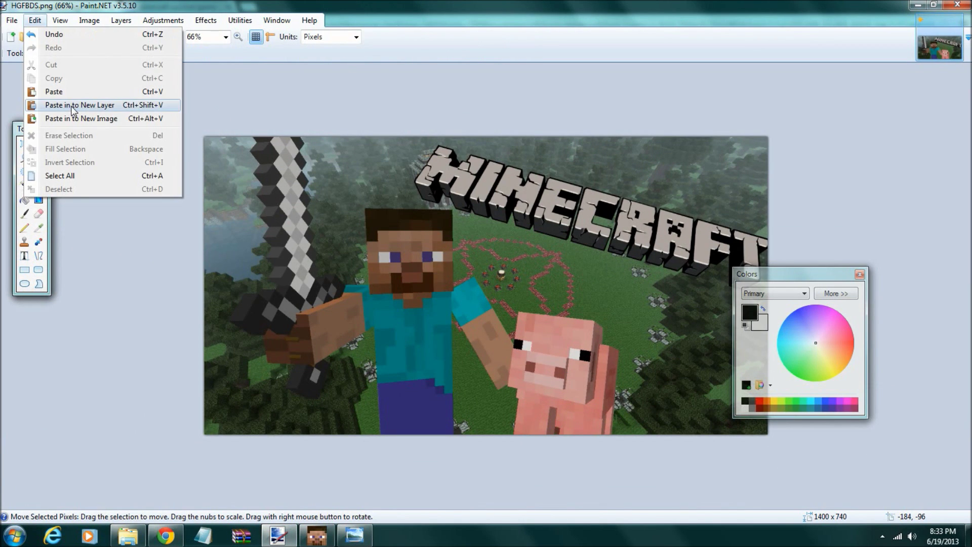
{"action": "left_click", "coordinate": [75, 107]}
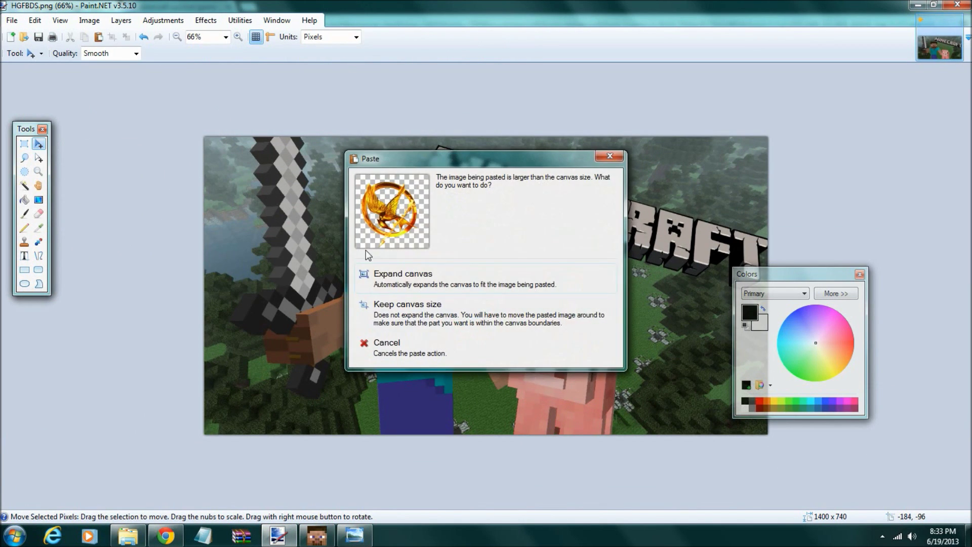
{"action": "left_click", "coordinate": [428, 303]}
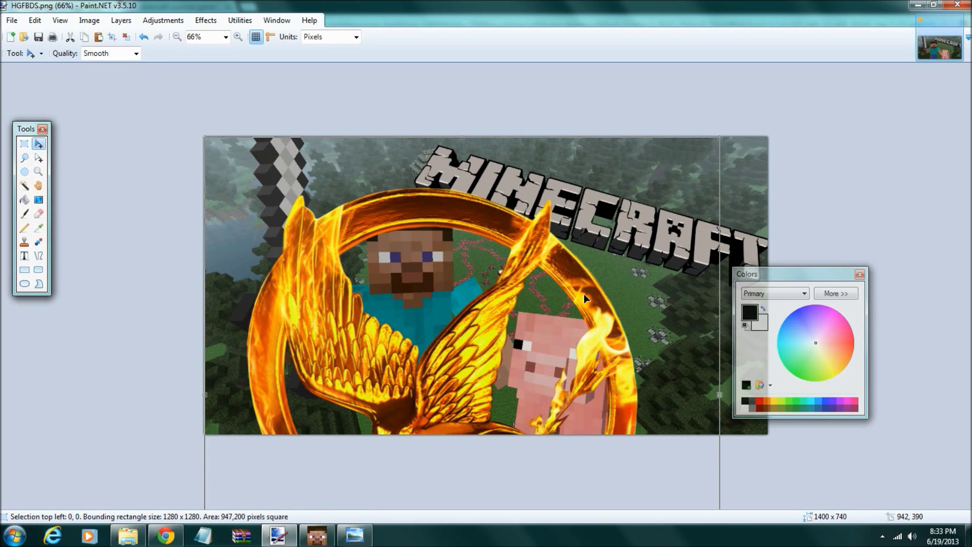
Scale the mockingjay logo down to about 312 x 300 pixels, rotate it a quarter turn clockwise, and place it beside the pig.
{"action": "left_click_drag", "start_coordinate": [642, 309], "coordinate": [578, 393]}
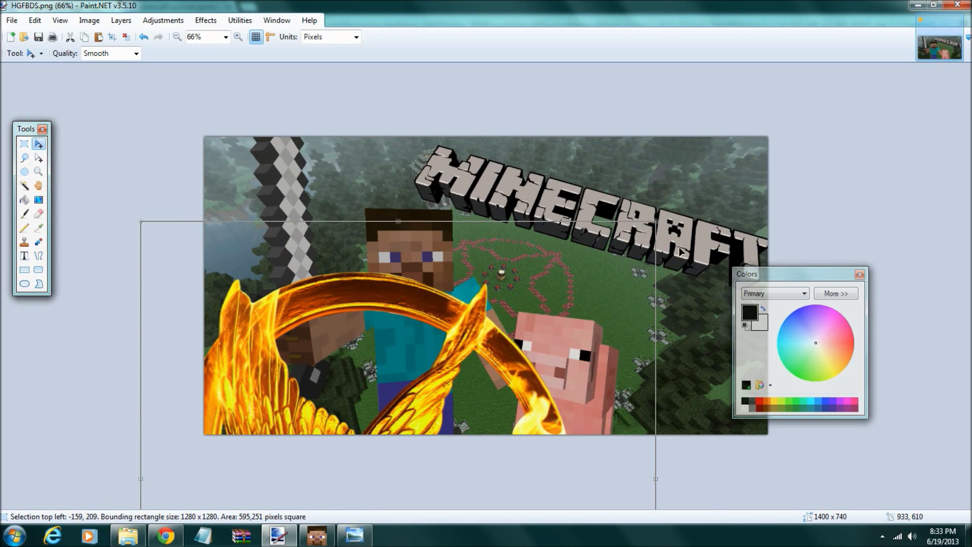
{"action": "left_click_drag", "start_coordinate": [593, 294], "coordinate": [498, 394]}
{"action": "left_click_drag", "start_coordinate": [405, 421], "coordinate": [523, 233]}
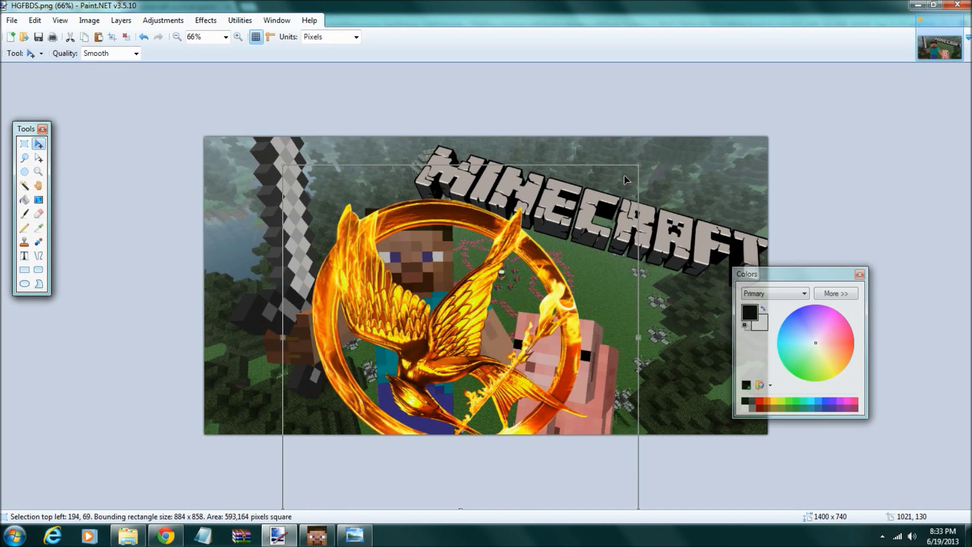
{"action": "left_click_drag", "start_coordinate": [640, 165], "coordinate": [445, 359]}
{"action": "left_click_drag", "start_coordinate": [383, 410], "coordinate": [692, 363]}
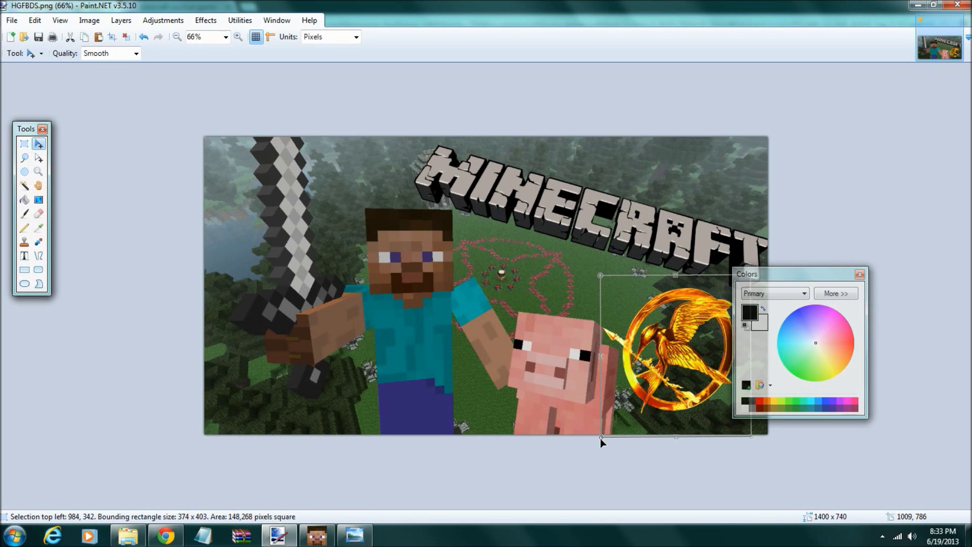
{"action": "left_click_drag", "start_coordinate": [615, 429], "coordinate": [627, 397]}
{"action": "left_click_drag", "start_coordinate": [677, 358], "coordinate": [675, 368]}
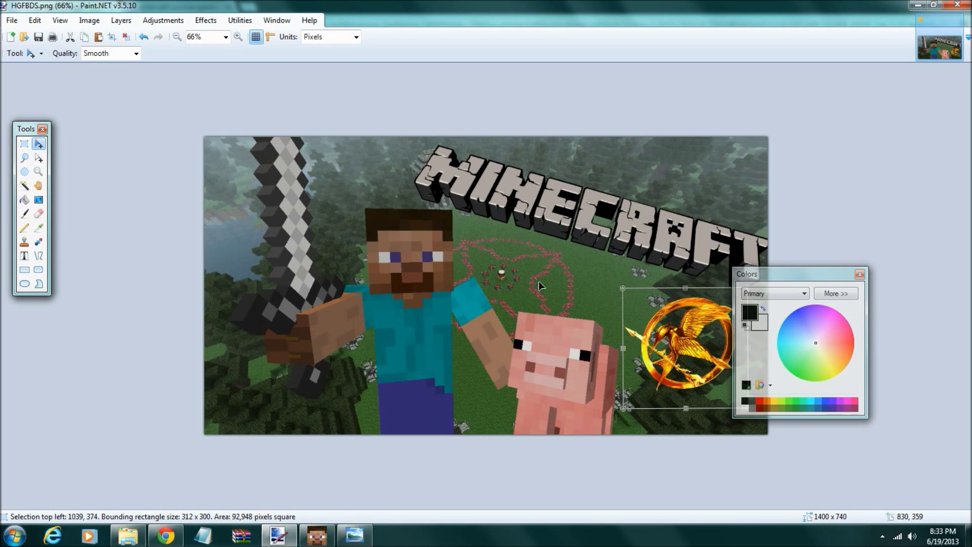
Move the Colors window off the canvas and reposition the mockingjay logo below the end of the Minecraft logo, at about 1079, 371.
{"action": "left_click_drag", "start_coordinate": [821, 276], "coordinate": [874, 278]}
{"action": "left_click_drag", "start_coordinate": [725, 383], "coordinate": [729, 343]}
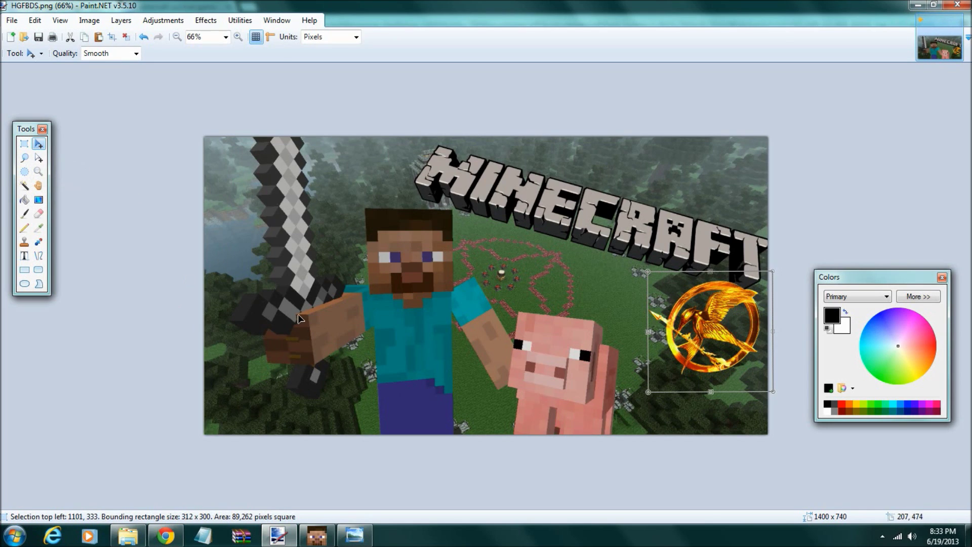
{"action": "mouse_move", "coordinate": [170, 535]}
{"action": "left_click_drag", "start_coordinate": [637, 323], "coordinate": [714, 353]}
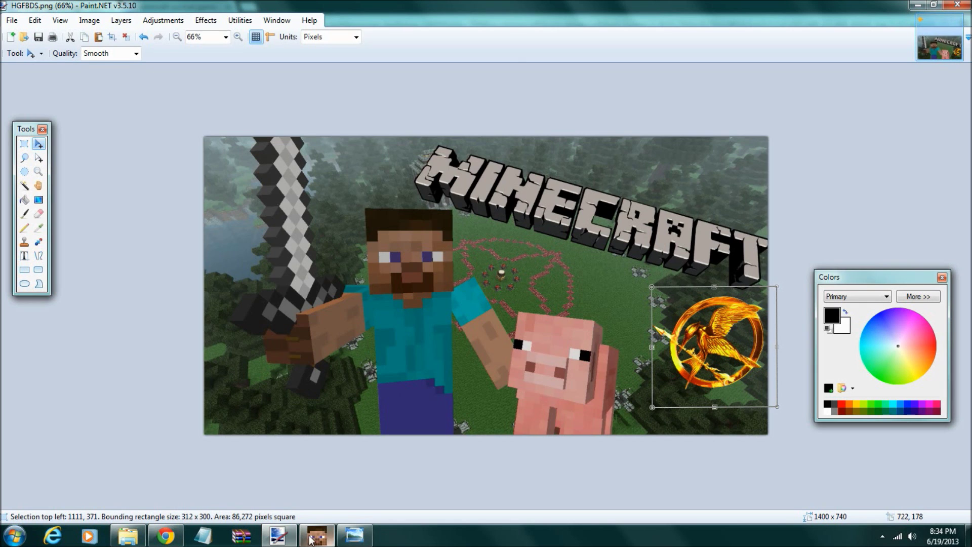
{"action": "left_click", "coordinate": [290, 540]}
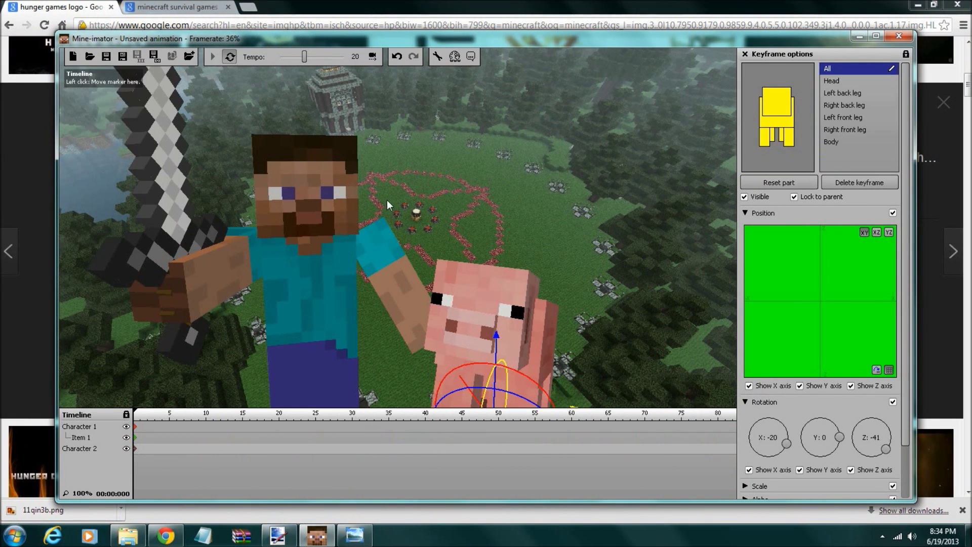
{"action": "left_click", "coordinate": [277, 536]}
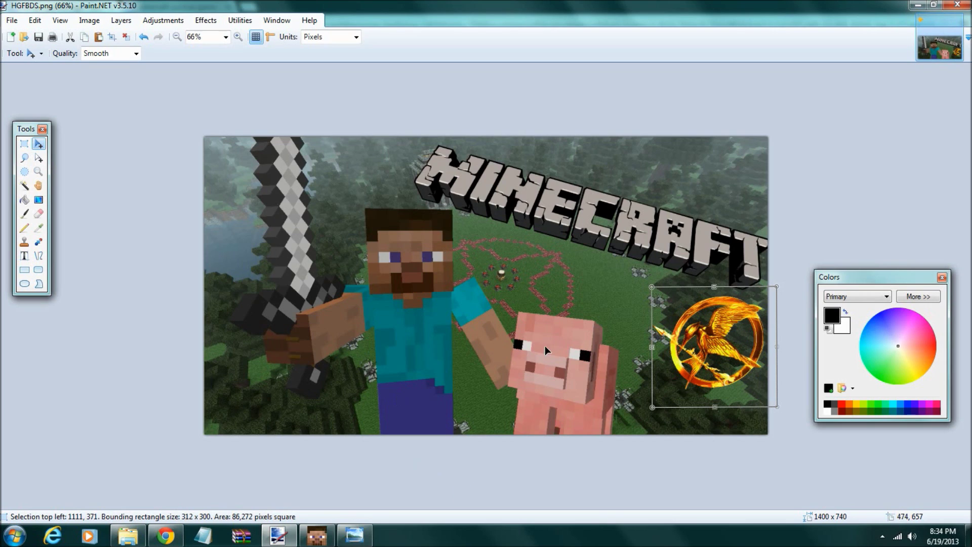
{"action": "left_click_drag", "start_coordinate": [714, 353], "coordinate": [702, 353]}
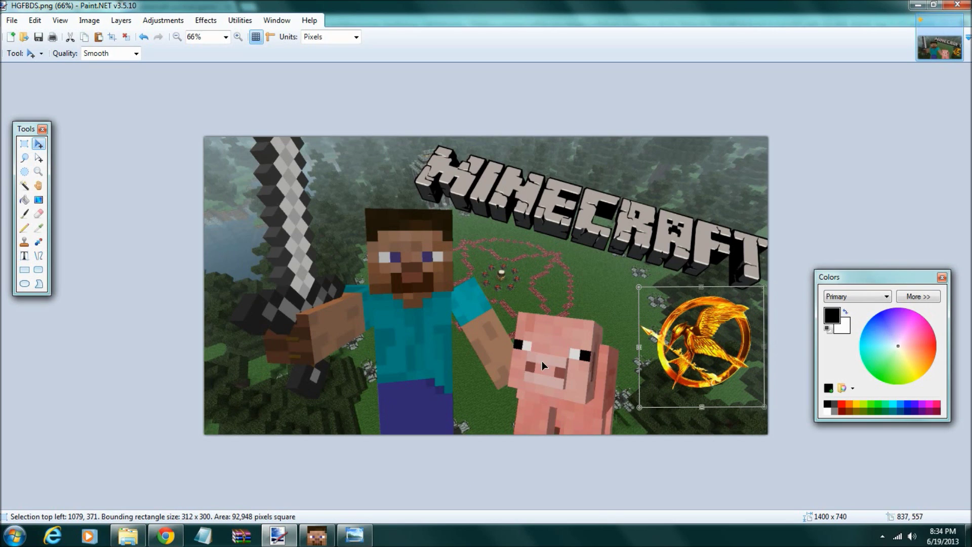